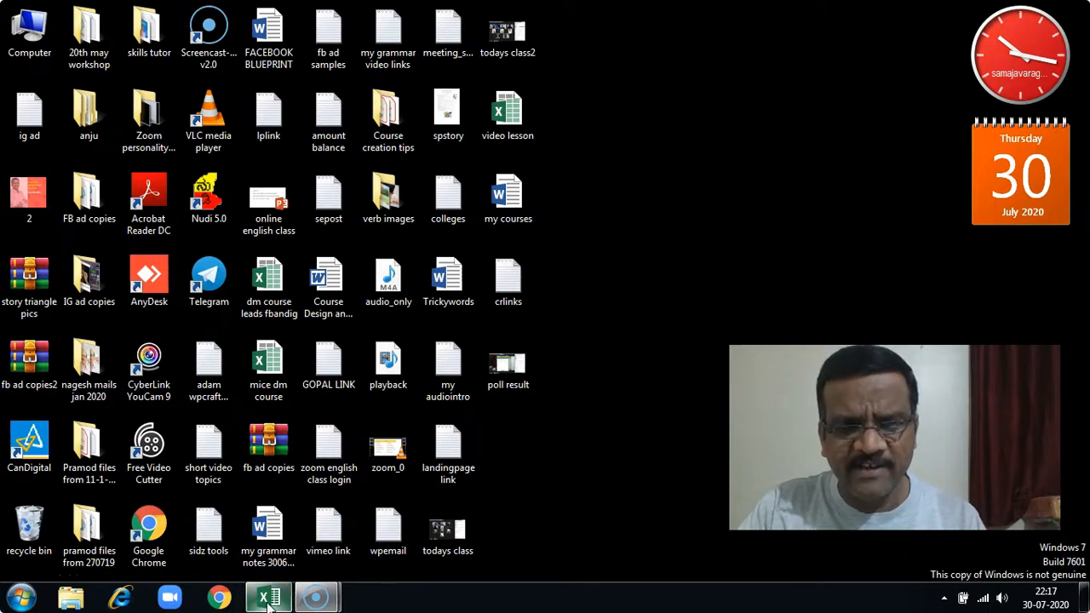
Switch to the video lesson workbook in Excel and auto-fit column G to its NET AMOUNT heading
{"action": "left_click", "coordinate": [267, 599]}
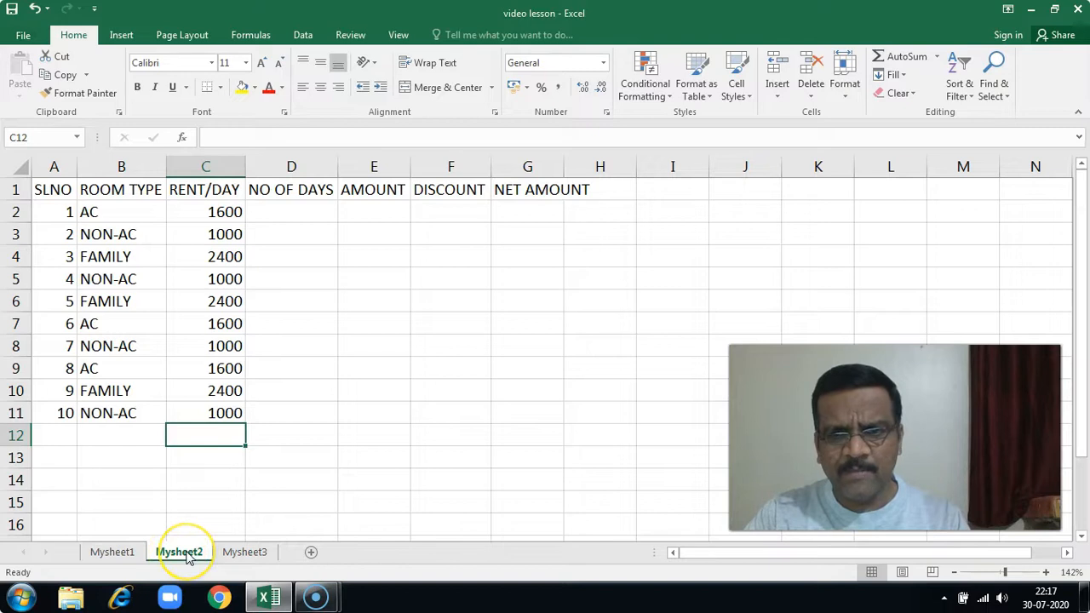
{"action": "left_click", "coordinate": [51, 190]}
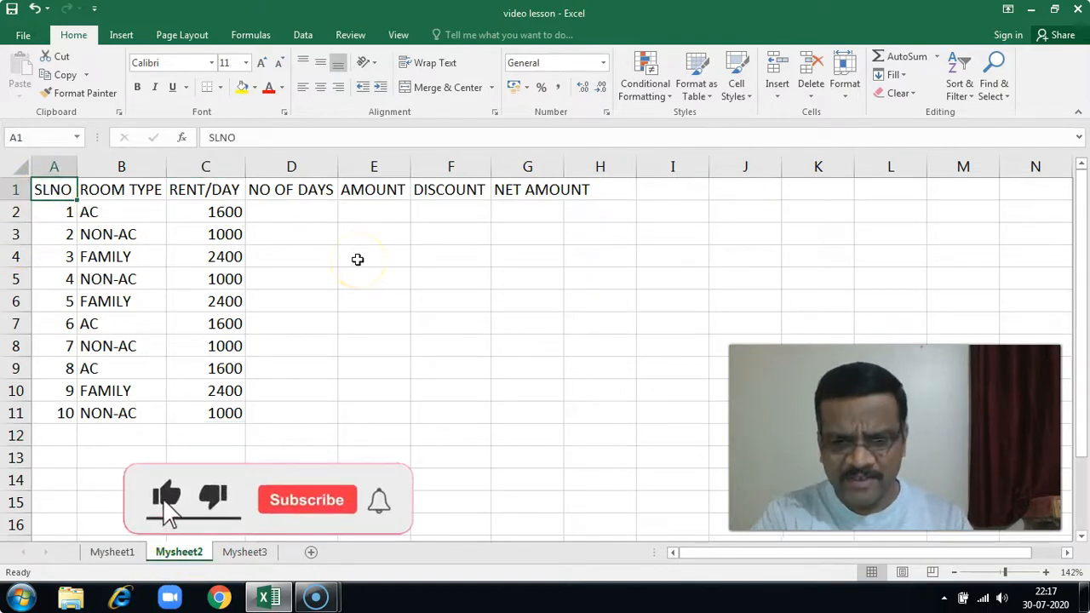
{"action": "key", "text": "Right"}
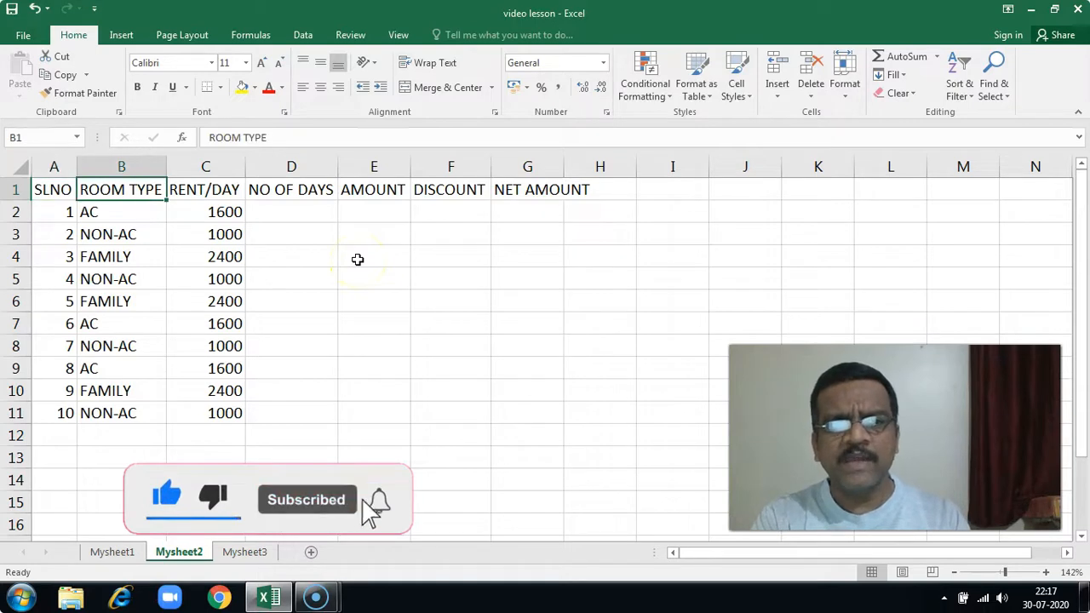
{"action": "key", "text": "Right"}
{"action": "key", "text": "Right"}
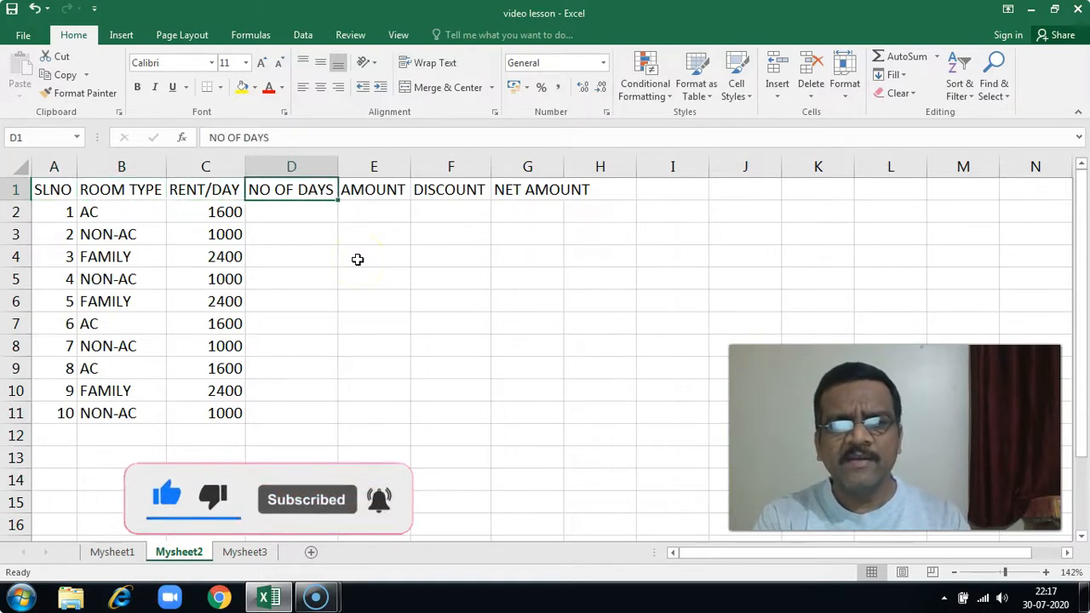
{"action": "key", "text": "Right"}
{"action": "key", "text": "Right"}
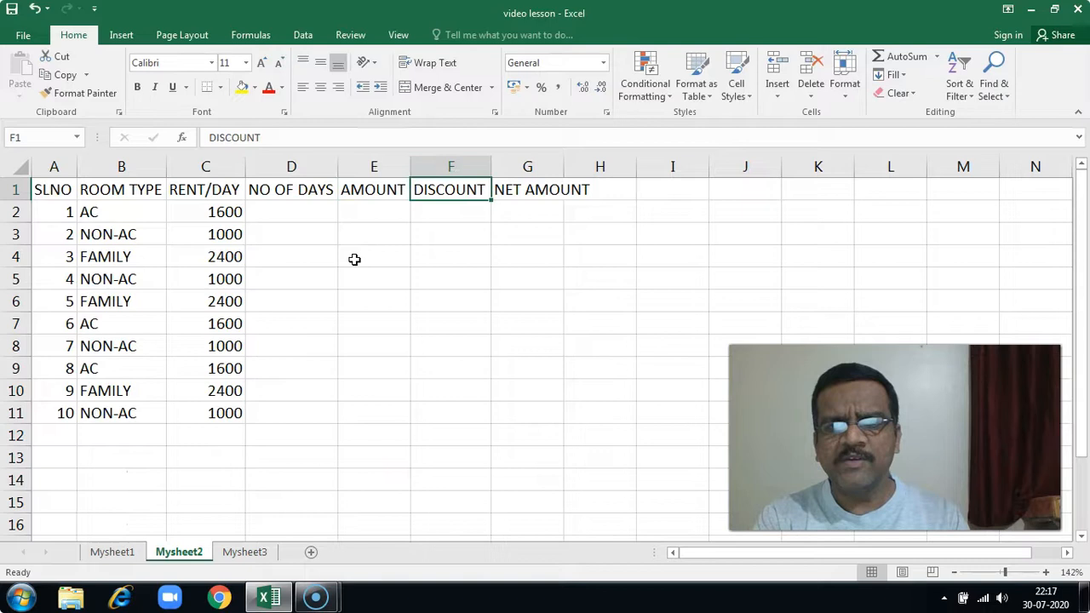
{"action": "key", "text": "Right"}
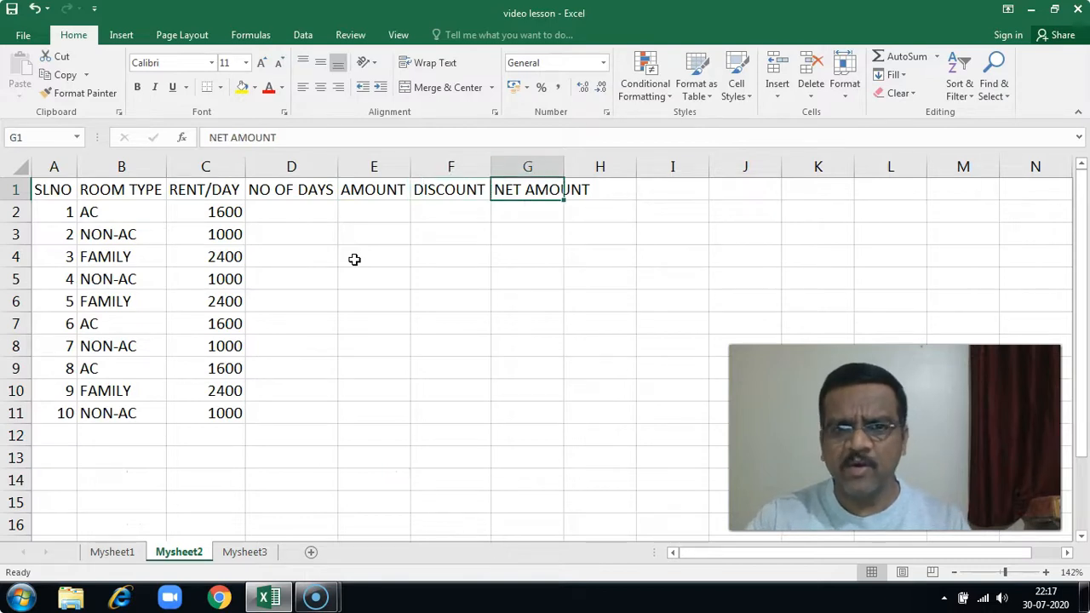
{"action": "double_click", "coordinate": [563, 166]}
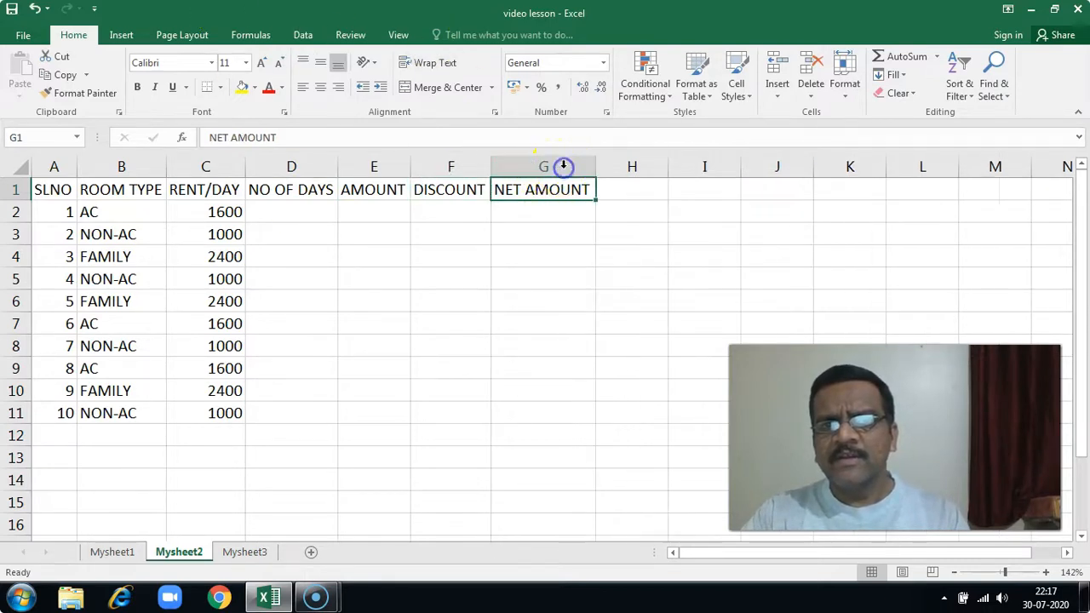
Enter the number of days 4, 3, 2, 4 and 5 in cells D2 to D6
{"action": "left_click", "coordinate": [313, 210]}
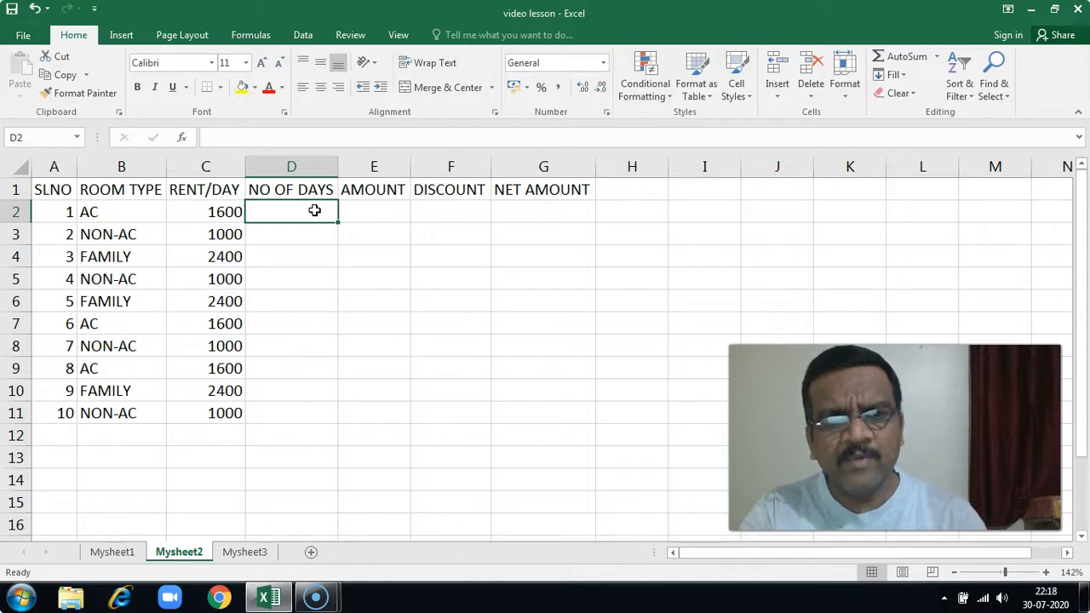
{"action": "type", "text": "4"}
{"action": "key", "text": "Return"}
{"action": "type", "text": "3"}
{"action": "key", "text": "Return"}
{"action": "type", "text": "2"}
{"action": "key", "text": "Return"}
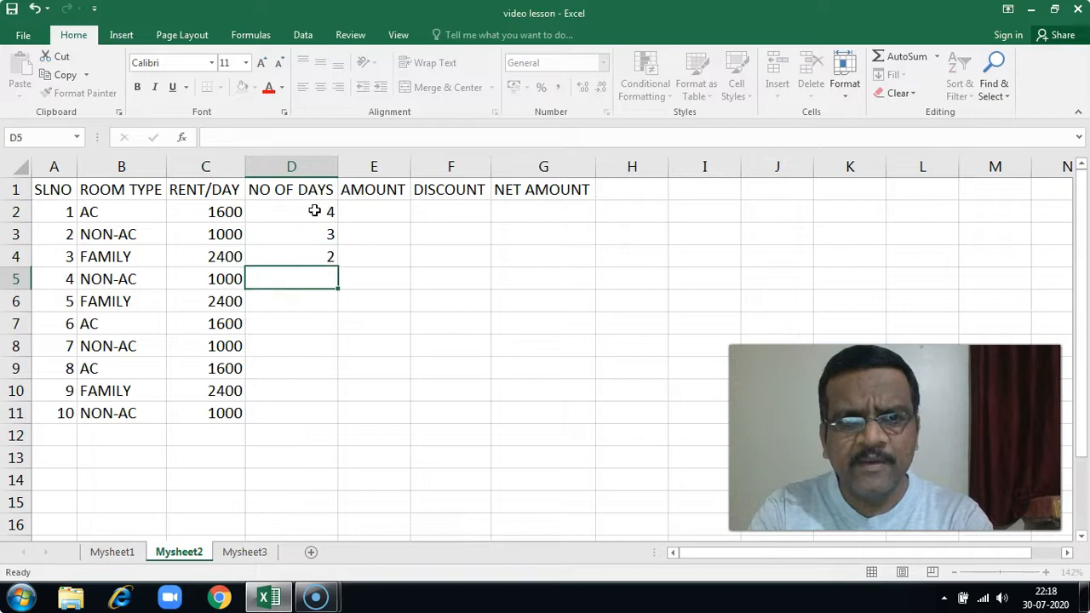
{"action": "type", "text": "4"}
{"action": "key", "text": "Return"}
{"action": "type", "text": "5"}
{"action": "key", "text": "Return"}
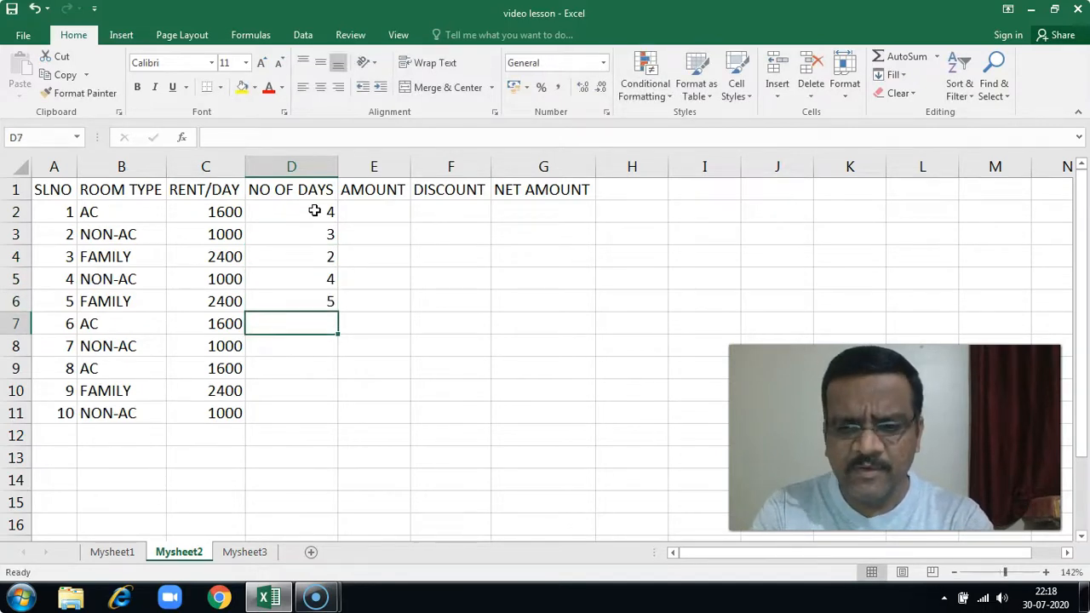
Fill cells D7 to D11 with the number of days 2, 1, 3, 2 and 4
{"action": "type", "text": "2"}
{"action": "key", "text": "Return"}
{"action": "type", "text": "1"}
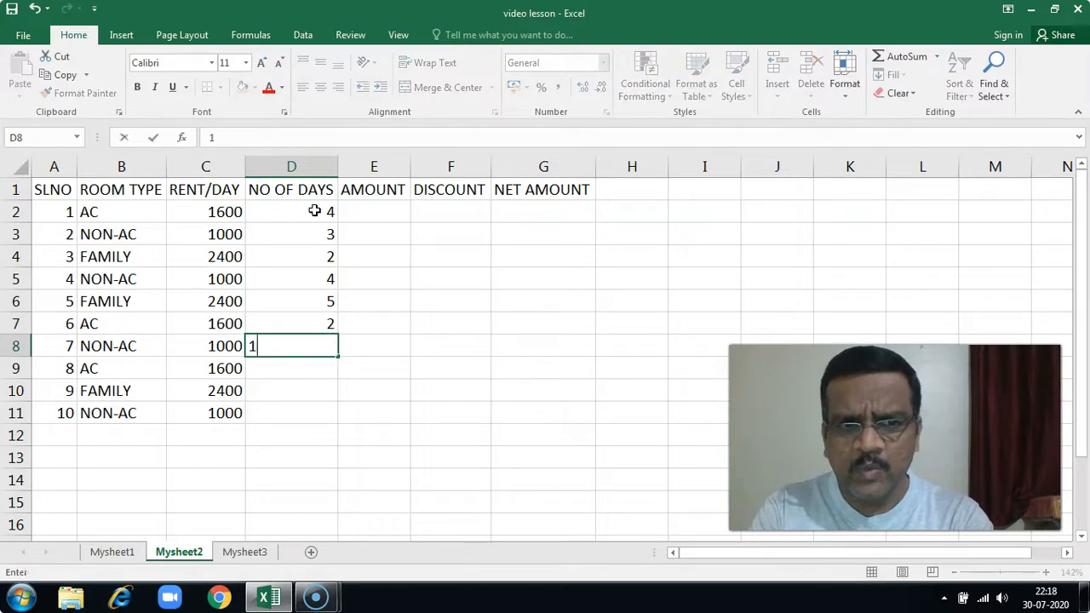
{"action": "key", "text": "Return"}
{"action": "type", "text": "3"}
{"action": "key", "text": "Return"}
{"action": "type", "text": "2"}
{"action": "key", "text": "Return"}
{"action": "type", "text": "4"}
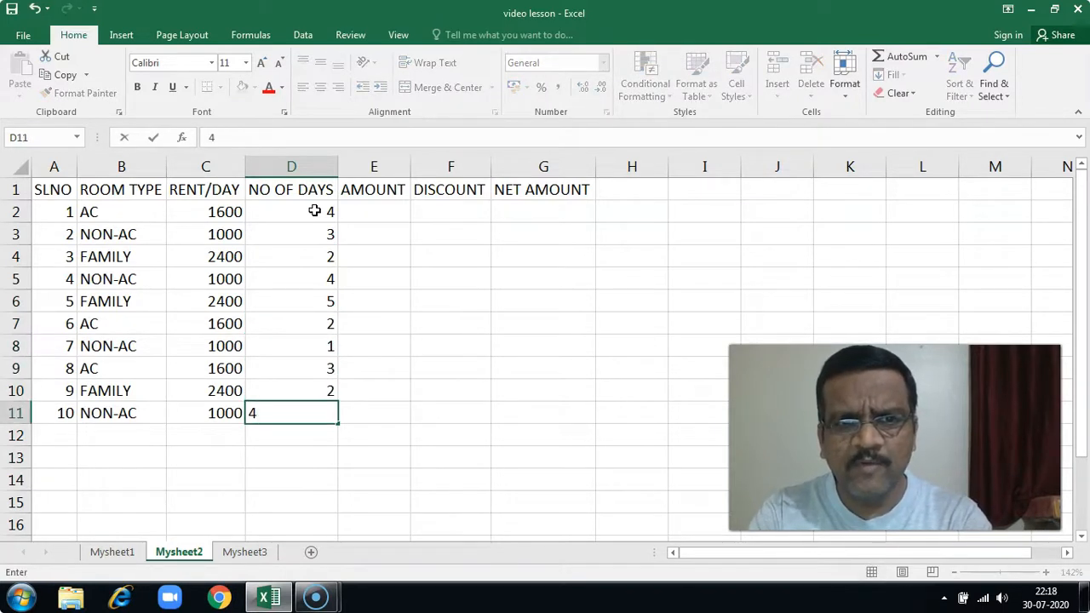
{"action": "key", "text": "Tab"}
Examine the different room types listed in the ROOM TYPE column, starting from the first record
{"action": "key", "text": "Up"}
{"action": "key", "text": "Up"}
{"action": "key", "text": "Up"}
{"action": "key", "text": "Up"}
{"action": "key", "text": "Up"}
{"action": "key", "text": "Up"}
{"action": "key", "text": "Up"}
{"action": "key", "text": "Up"}
{"action": "key", "text": "Up"}
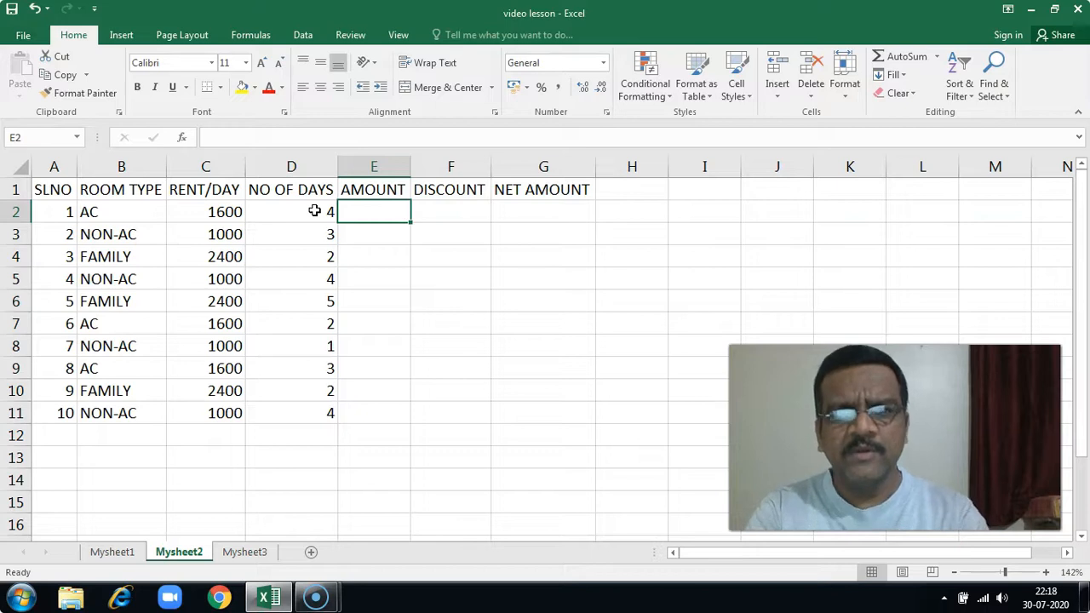
{"action": "left_click", "coordinate": [314, 211]}
{"action": "key", "text": "Left"}
{"action": "key", "text": "Left"}
{"action": "key", "text": "Left"}
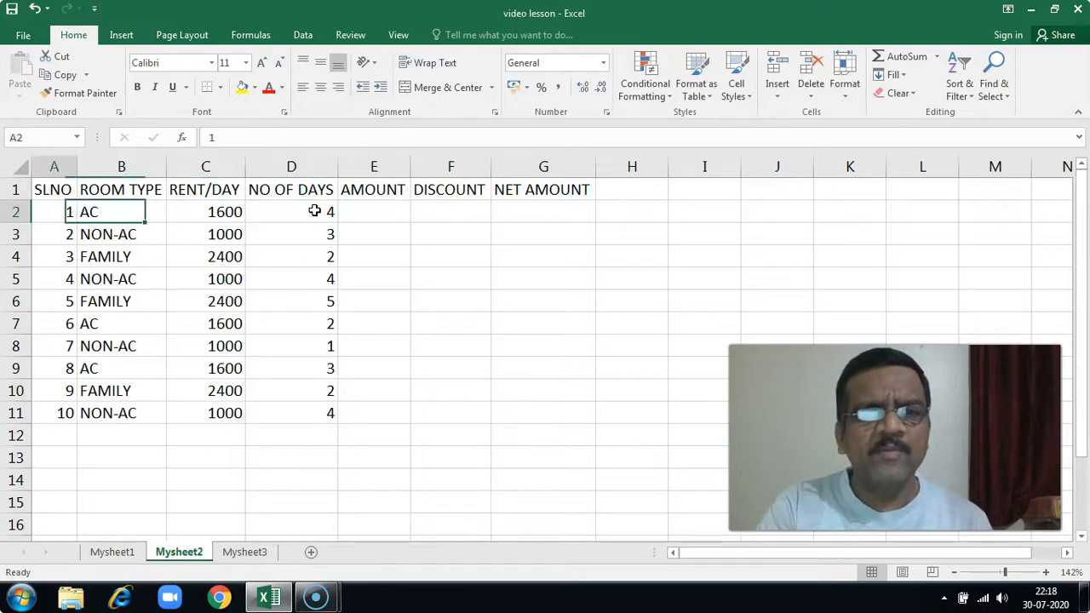
{"action": "key", "text": "Right"}
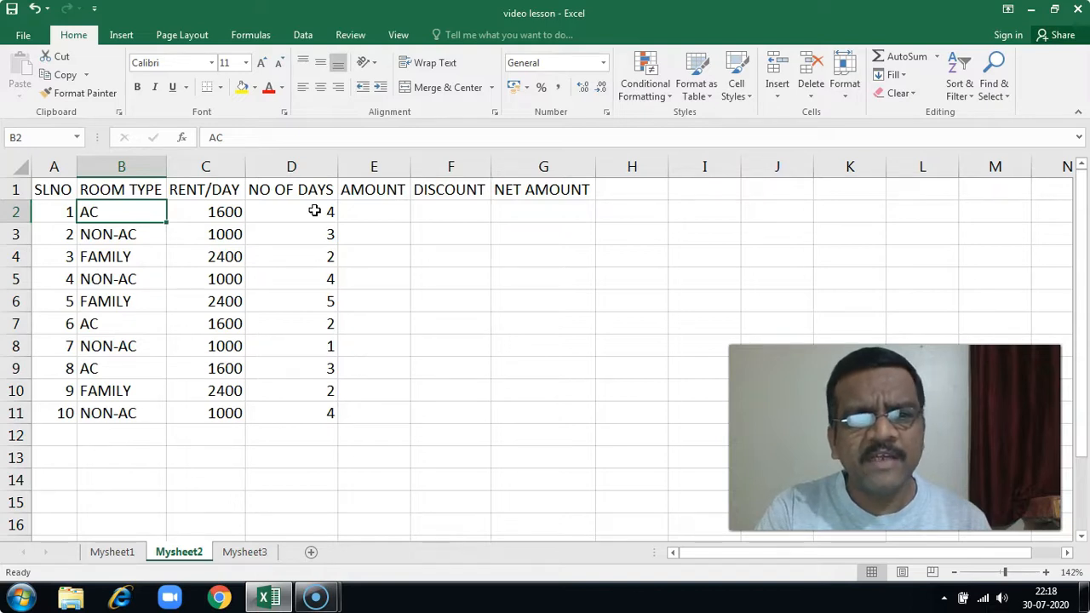
{"action": "key", "text": "Down"}
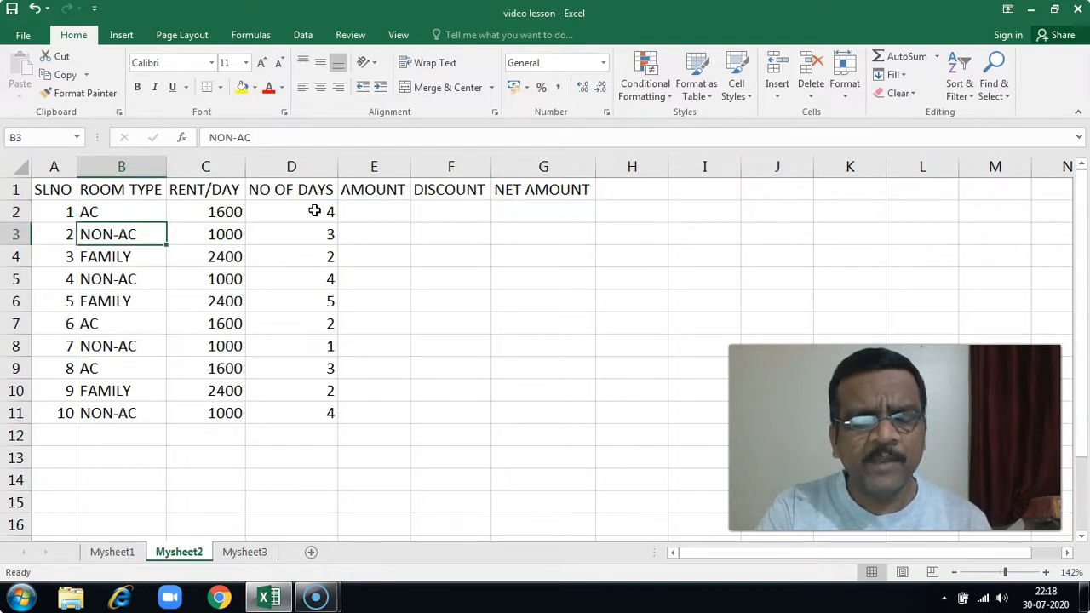
{"action": "key", "text": "Down"}
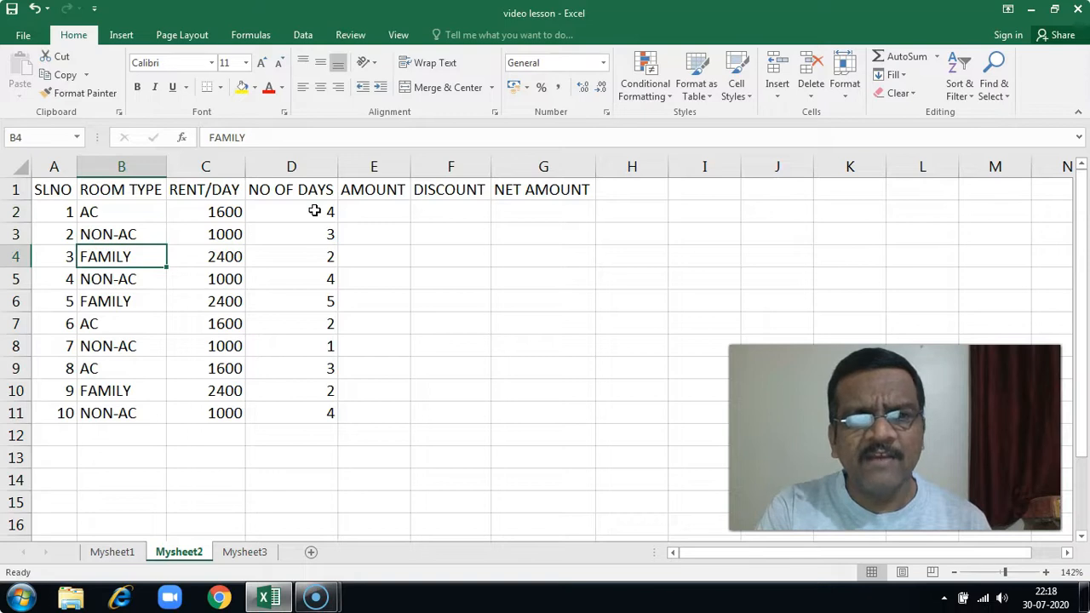
{"action": "key", "text": "Up"}
{"action": "key", "text": "Up"}
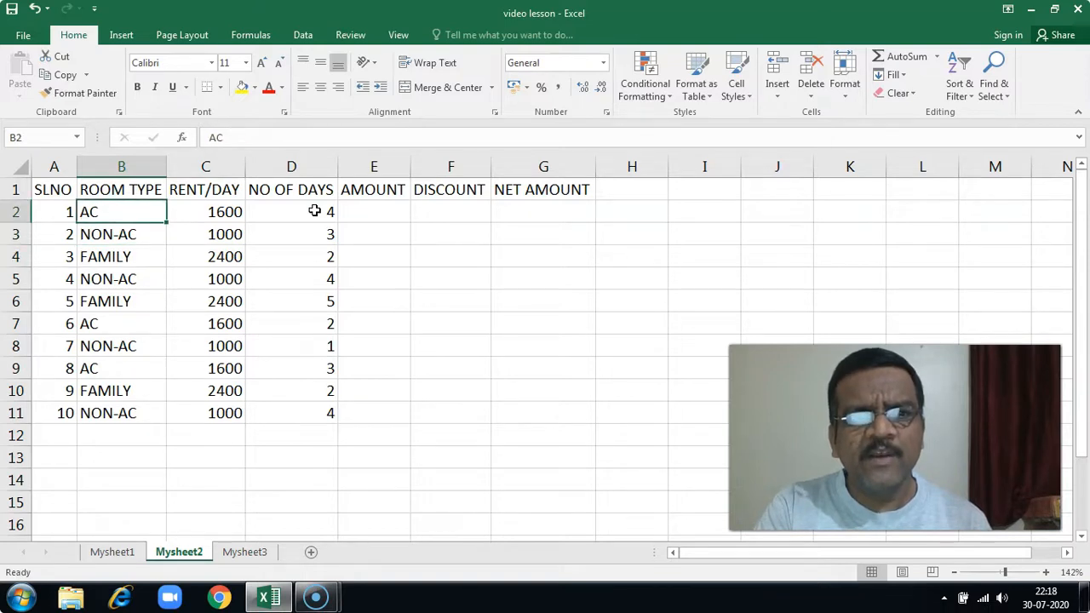
Compare the rent per day with the matching room type in the first three records
{"action": "key", "text": "Right"}
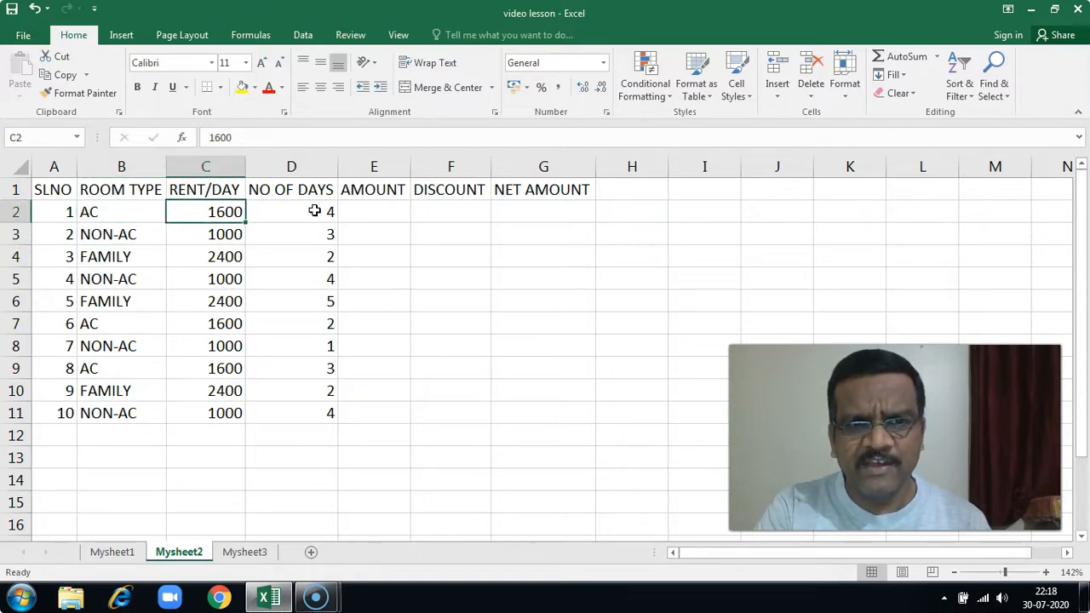
{"action": "key", "text": "Down"}
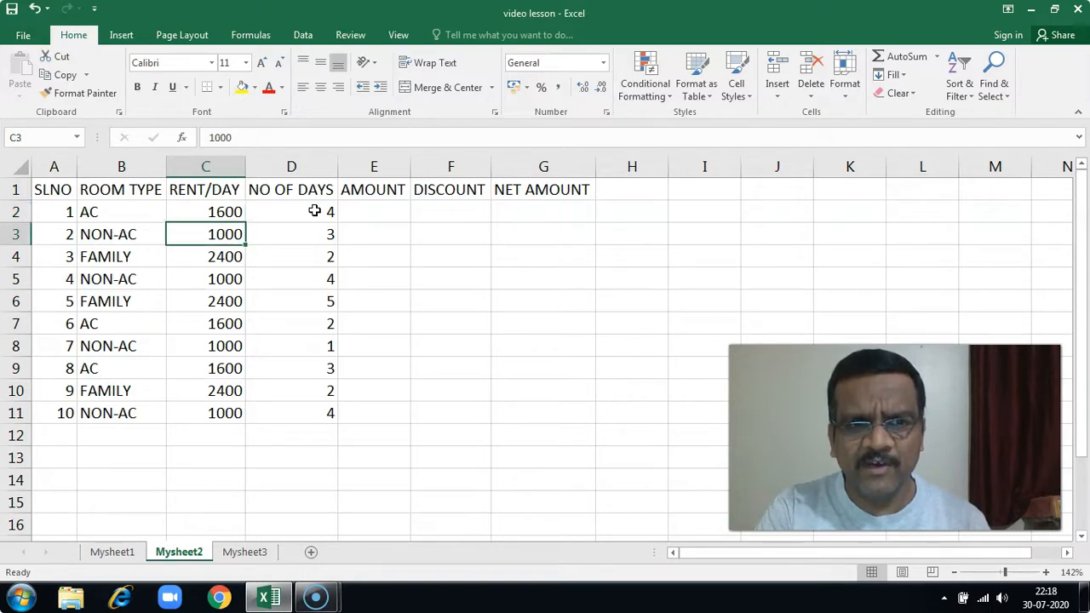
{"action": "key", "text": "Down"}
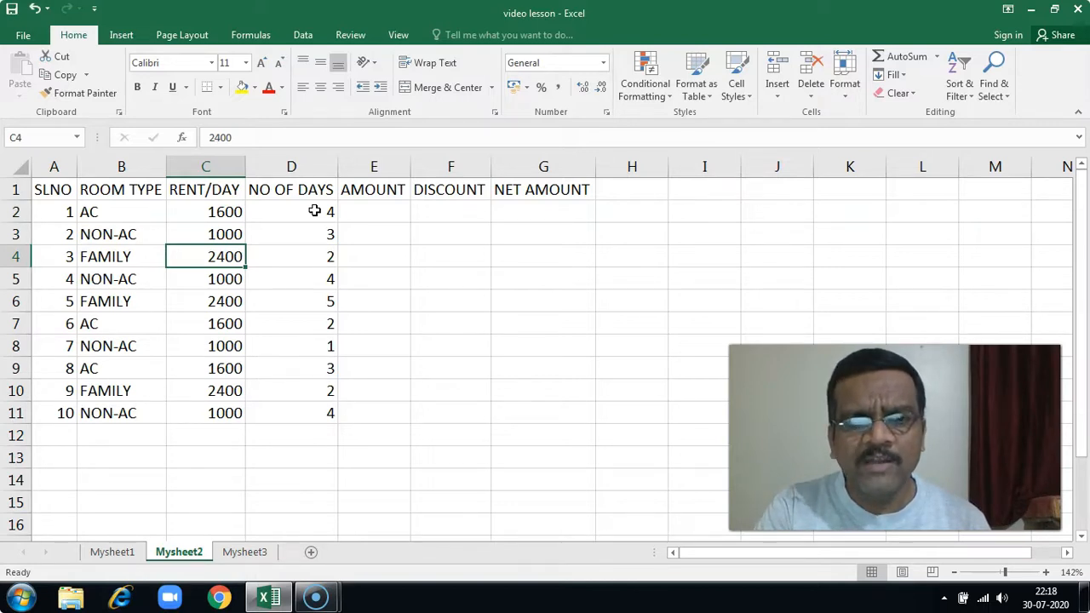
{"action": "key", "text": "Up"}
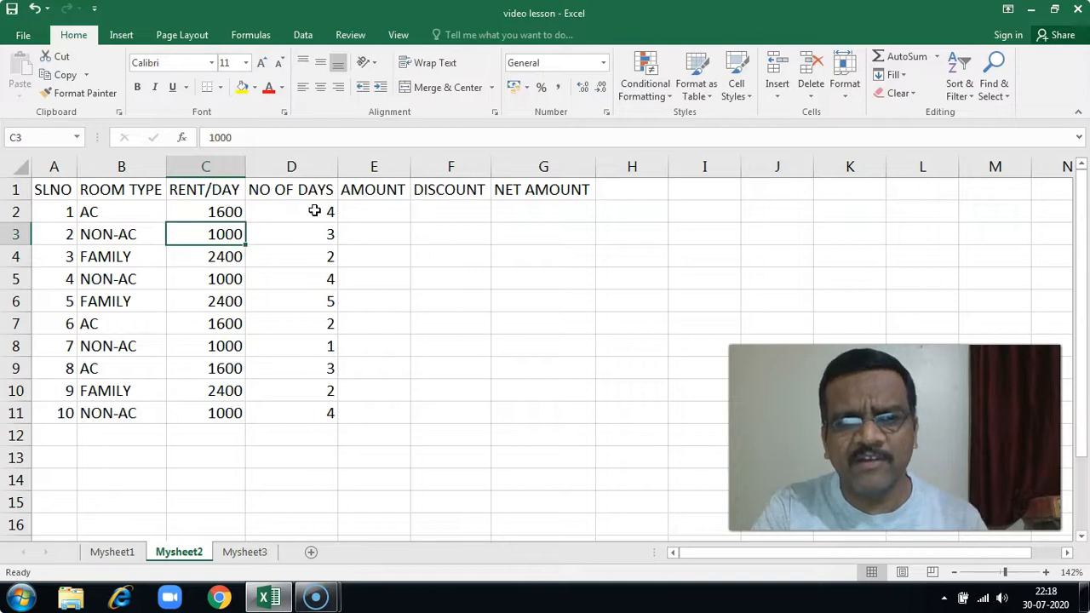
{"action": "key", "text": "Up"}
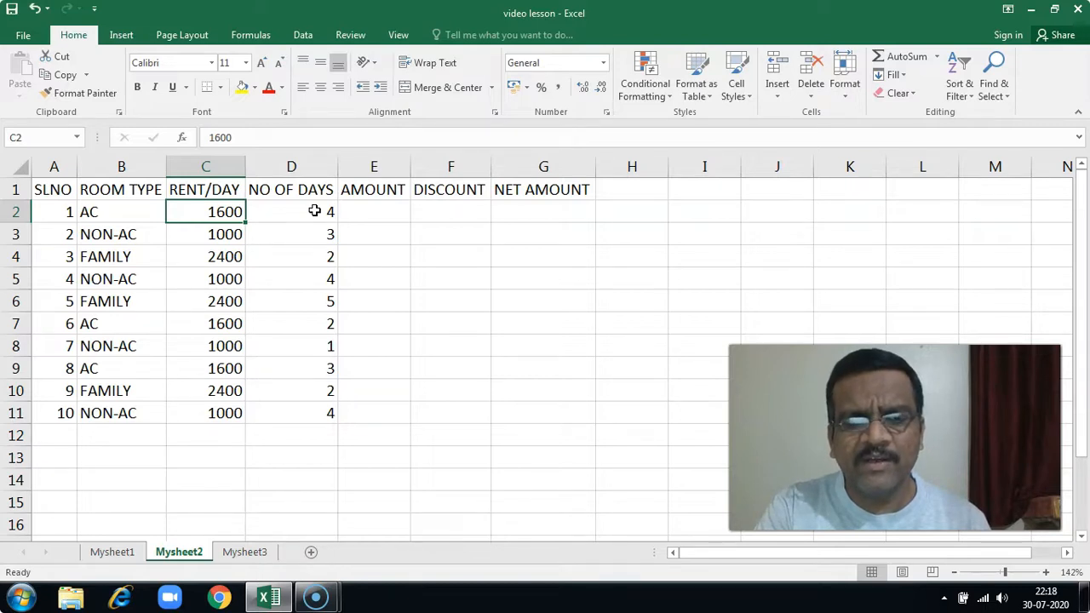
{"action": "key", "text": "Left"}
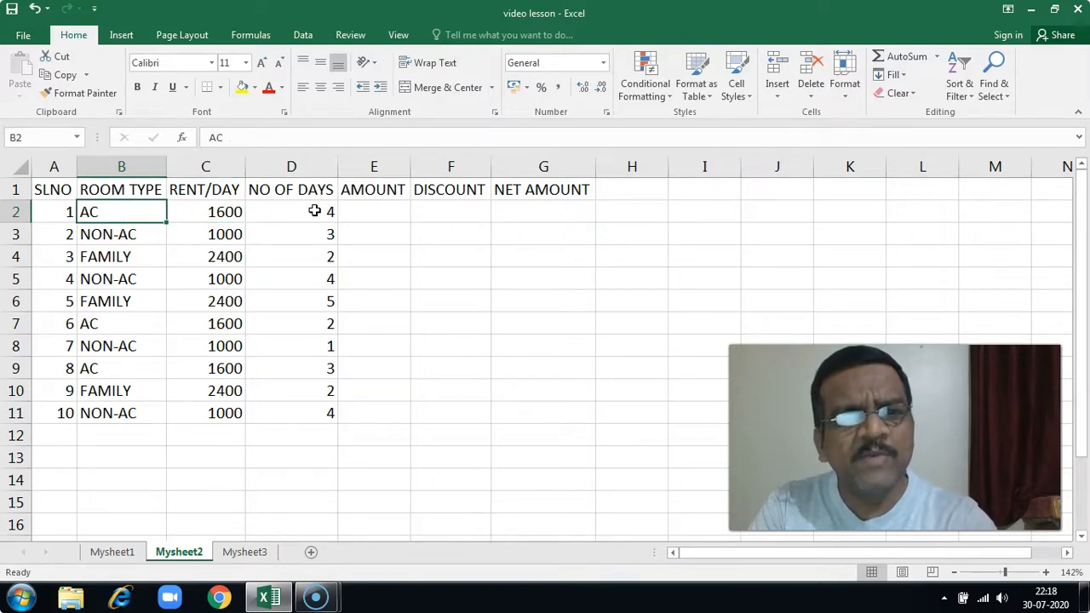
{"action": "key", "text": "Right"}
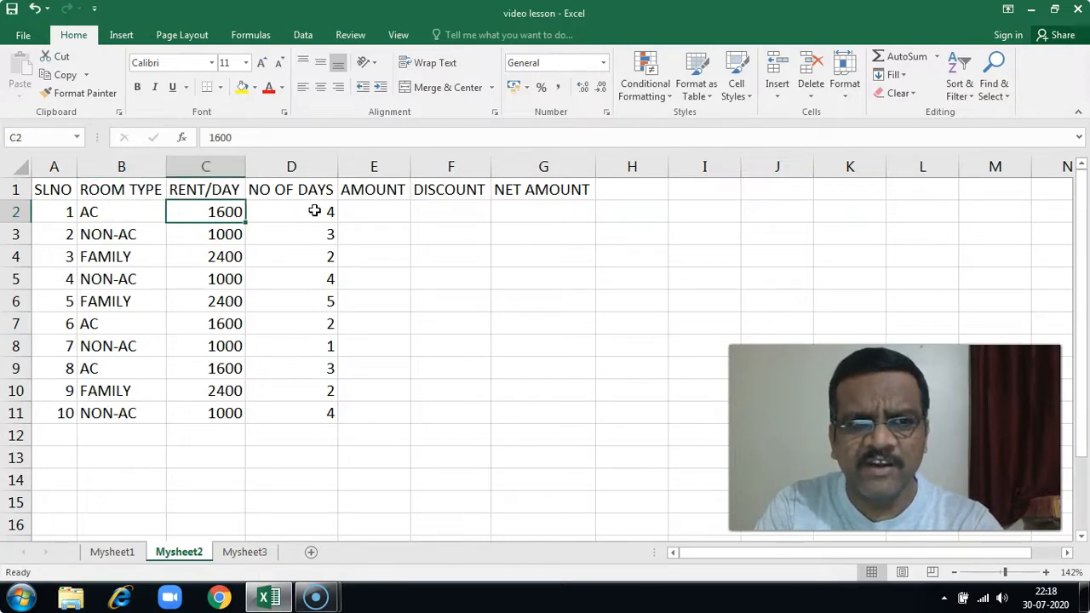
{"action": "key", "text": "Left"}
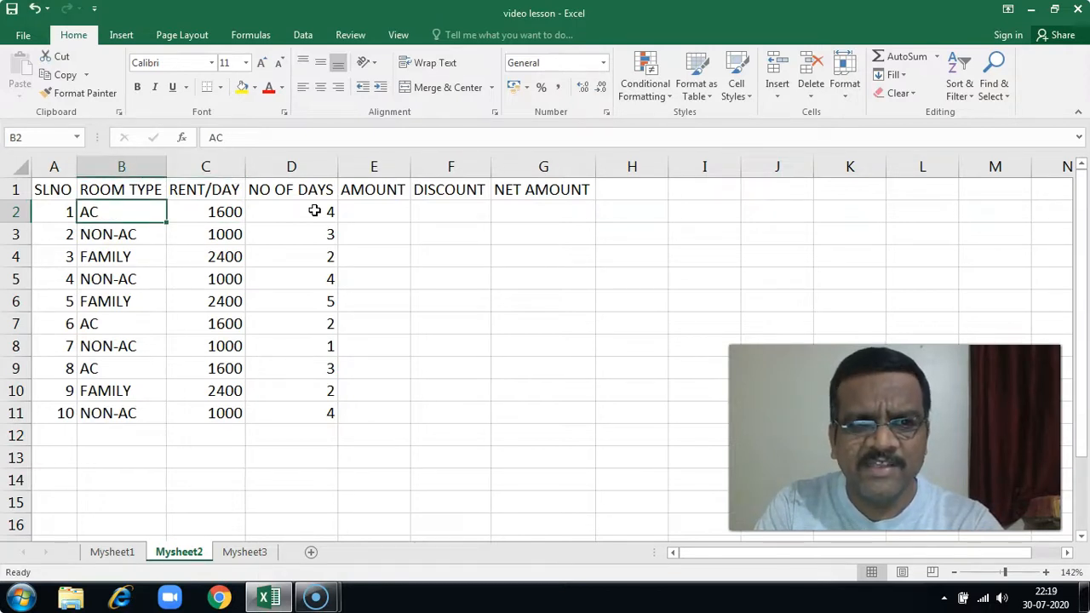
{"action": "key", "text": "Right"}
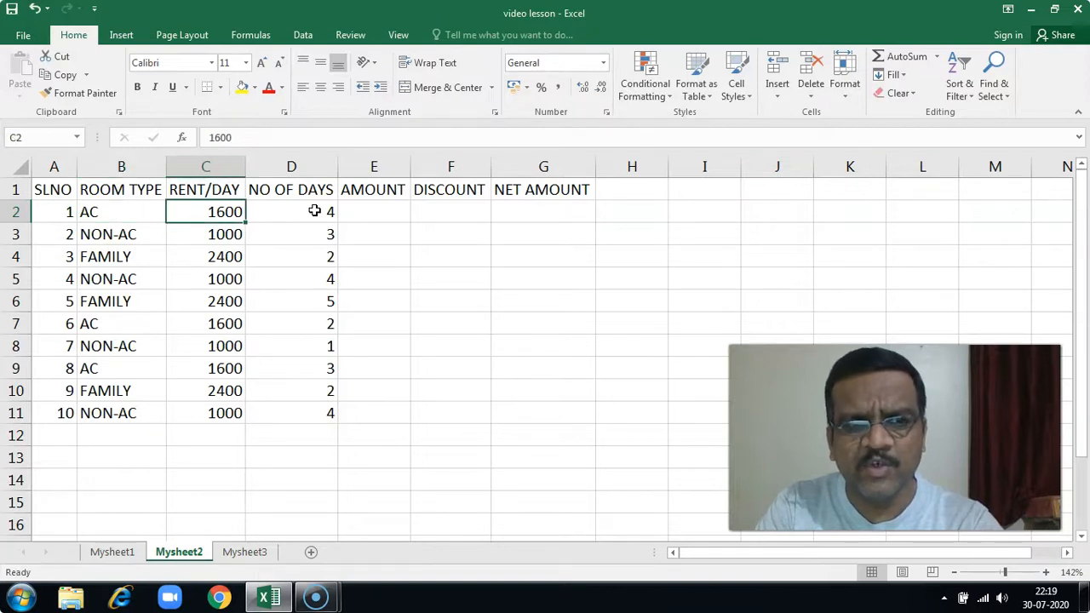
{"action": "key", "text": "Left"}
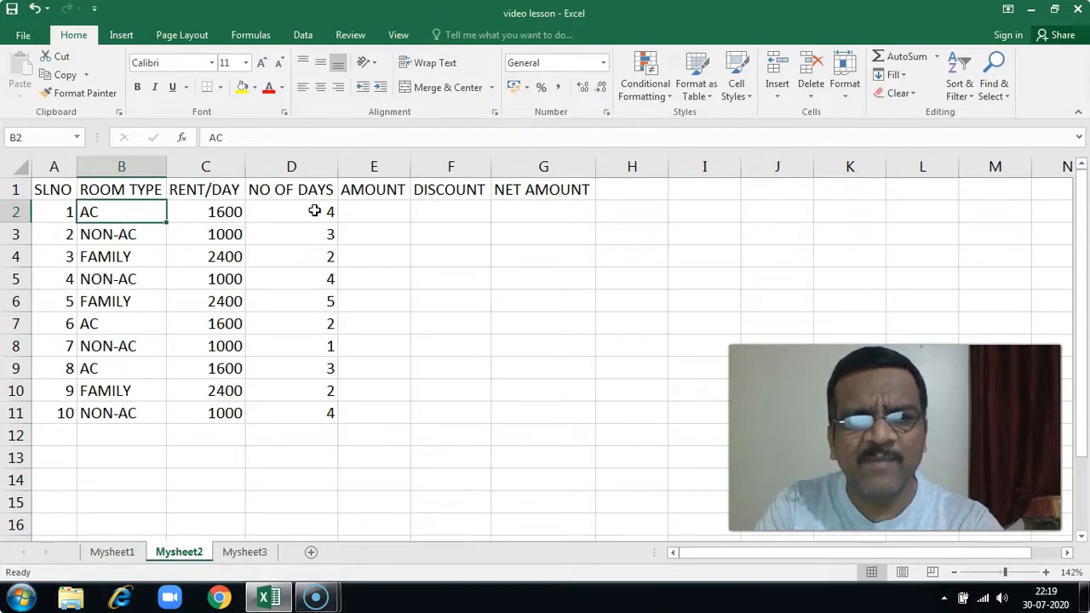
{"action": "key", "text": "Right"}
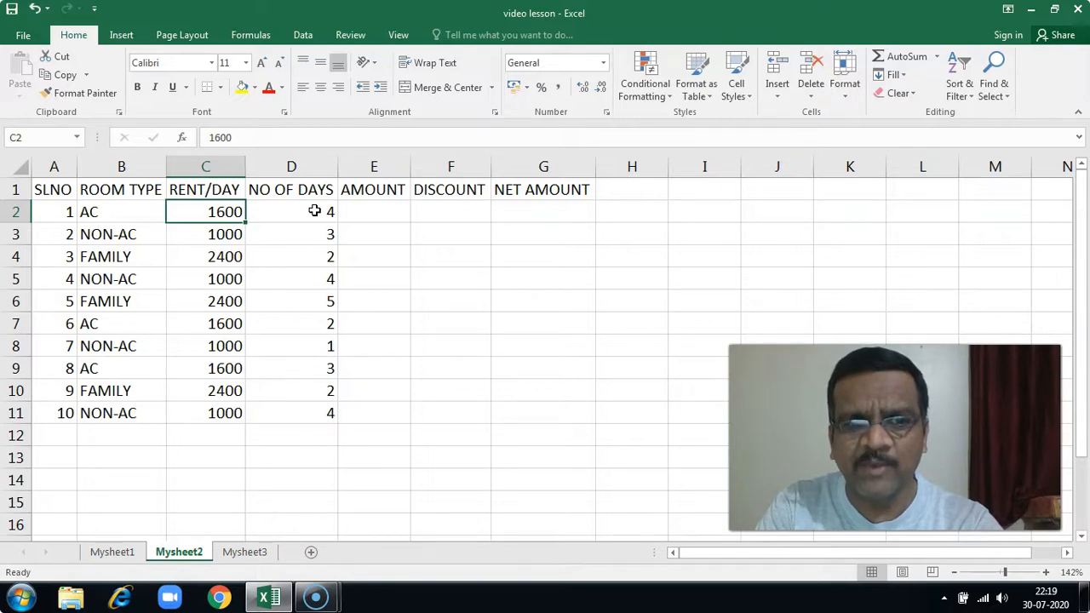
{"action": "key", "text": "Left"}
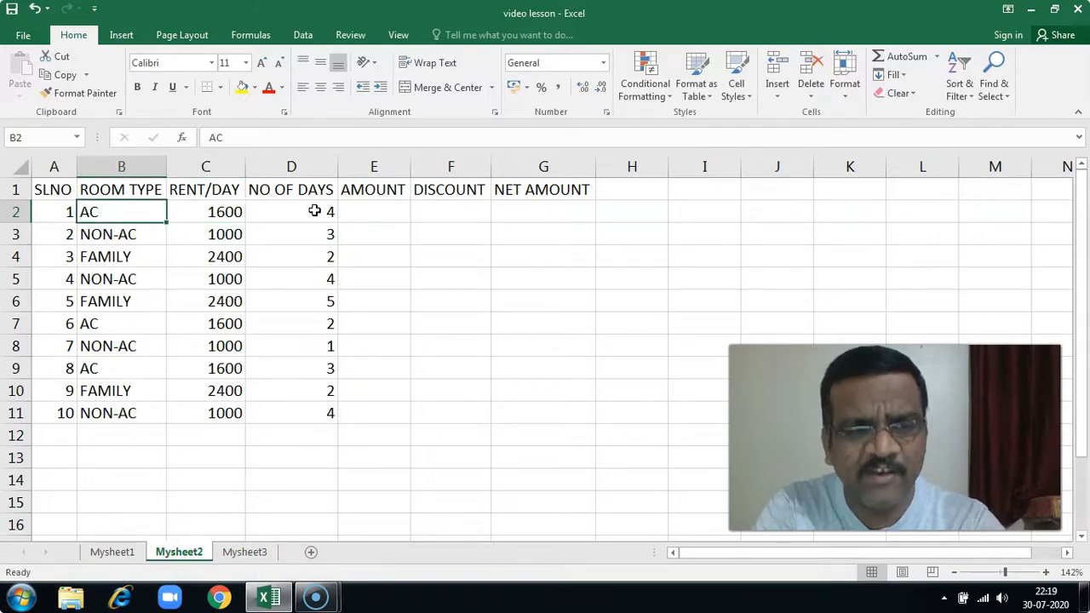
Change the room type in cell B2 to FAMILY
{"action": "type", "text": "FAM"}
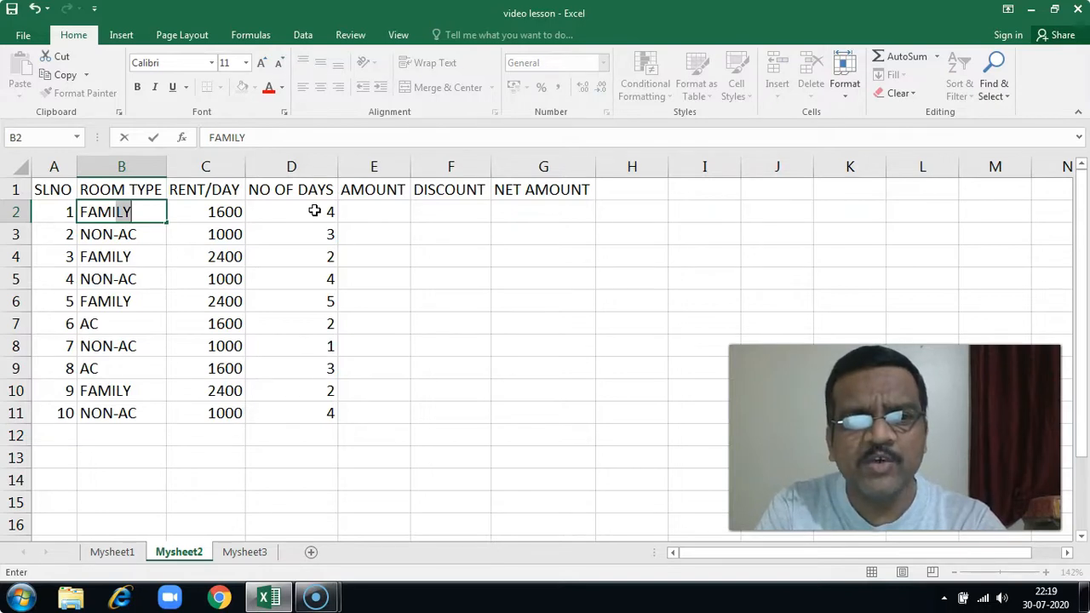
{"action": "key", "text": "Return"}
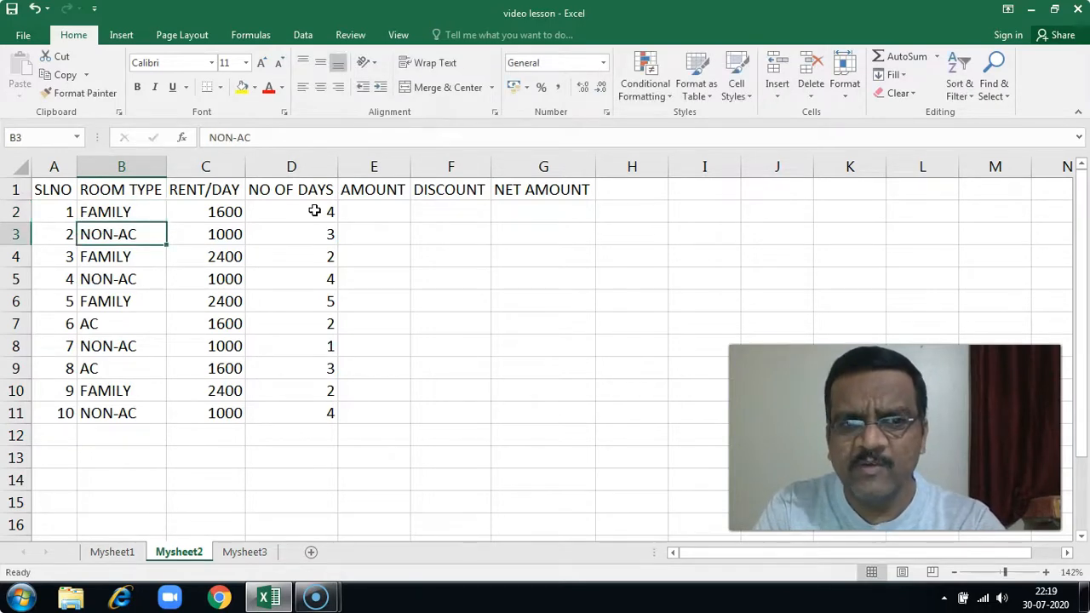
{"action": "key", "text": "Up"}
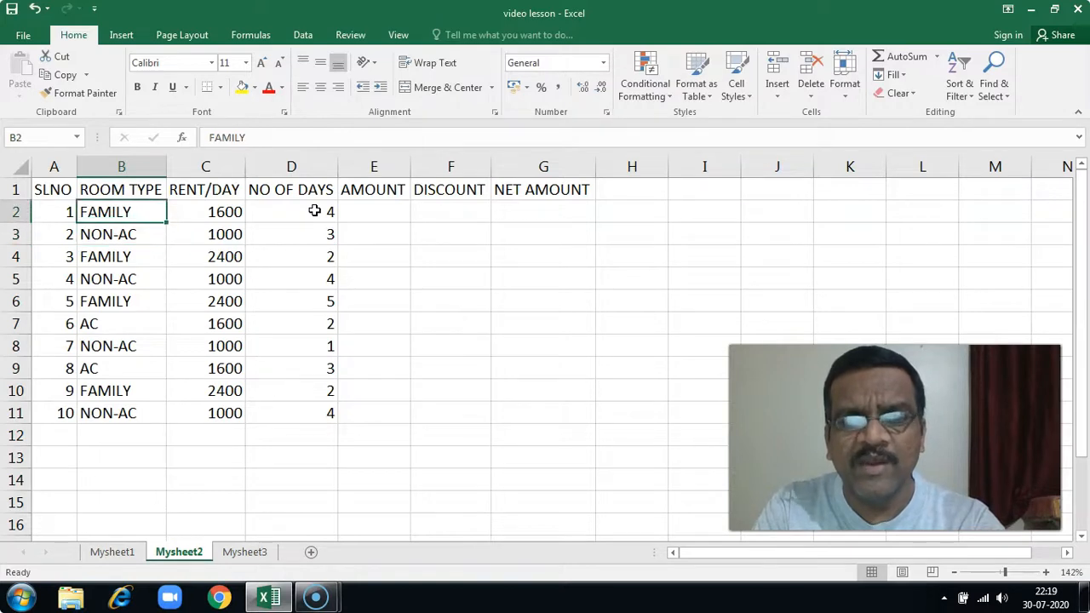
Clear all the rent values in the RENT/DAY column, cells C2 to C11
{"action": "key", "text": "Right"}
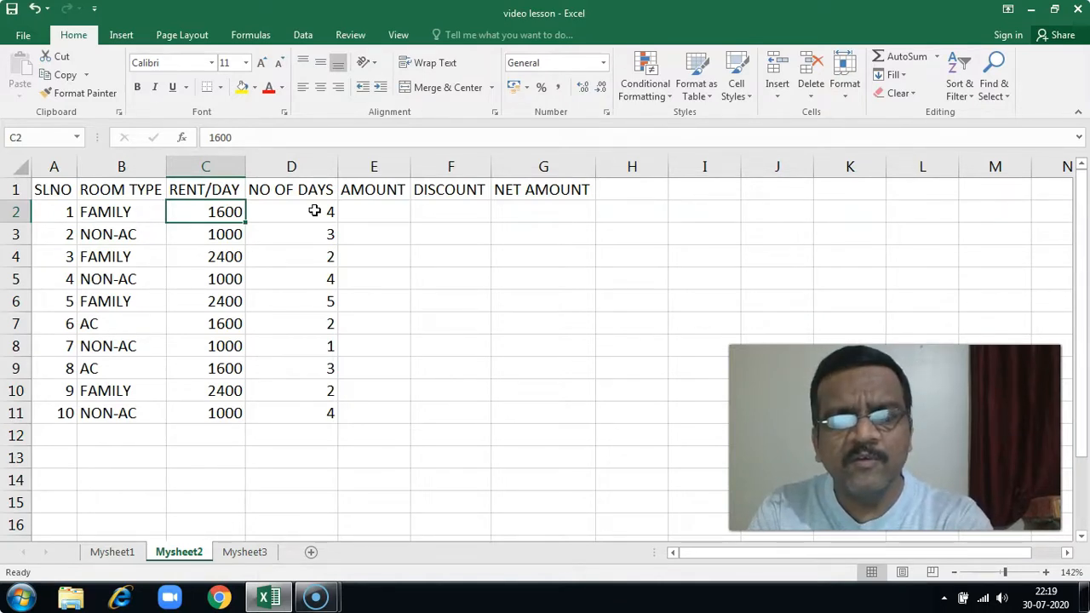
{"action": "key", "text": "shift+Down"}
{"action": "key", "text": "shift+Down"}
{"action": "key", "text": "shift+Down"}
{"action": "key", "text": "shift+Down"}
{"action": "key", "text": "shift+Down"}
{"action": "key", "text": "shift+Down"}
{"action": "key", "text": "shift+Down"}
{"action": "key", "text": "shift+Down"}
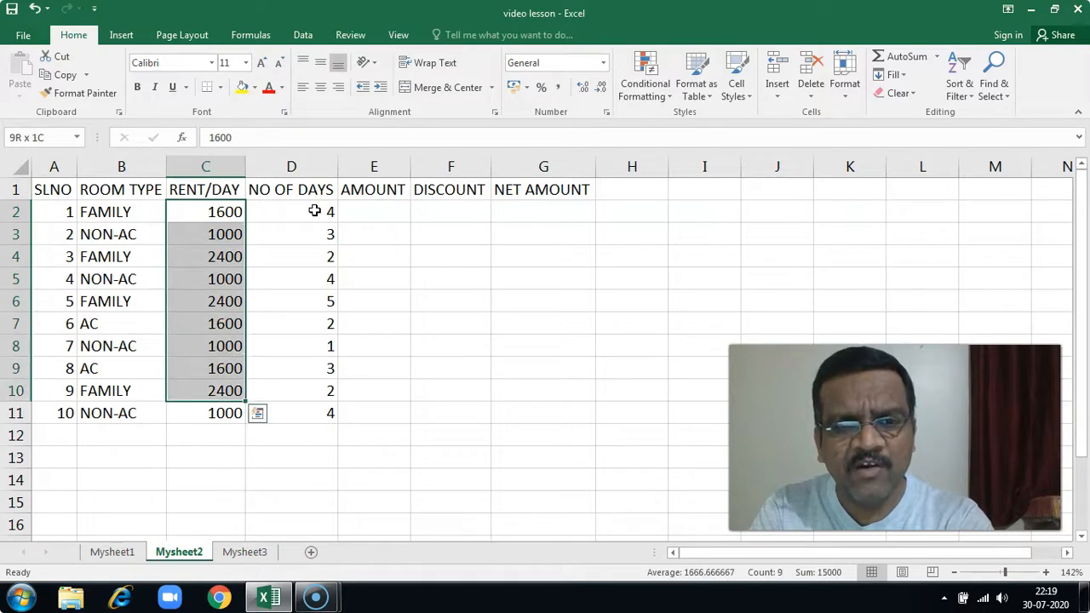
{"action": "key", "text": "shift+Down"}
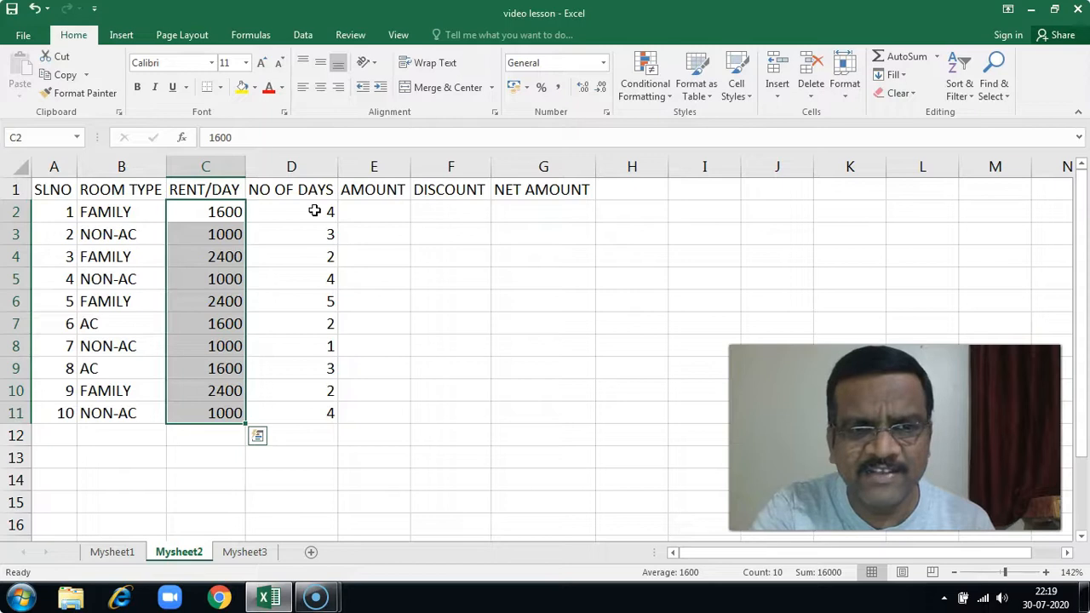
{"action": "key", "text": "Delete"}
{"action": "key", "text": "Down"}
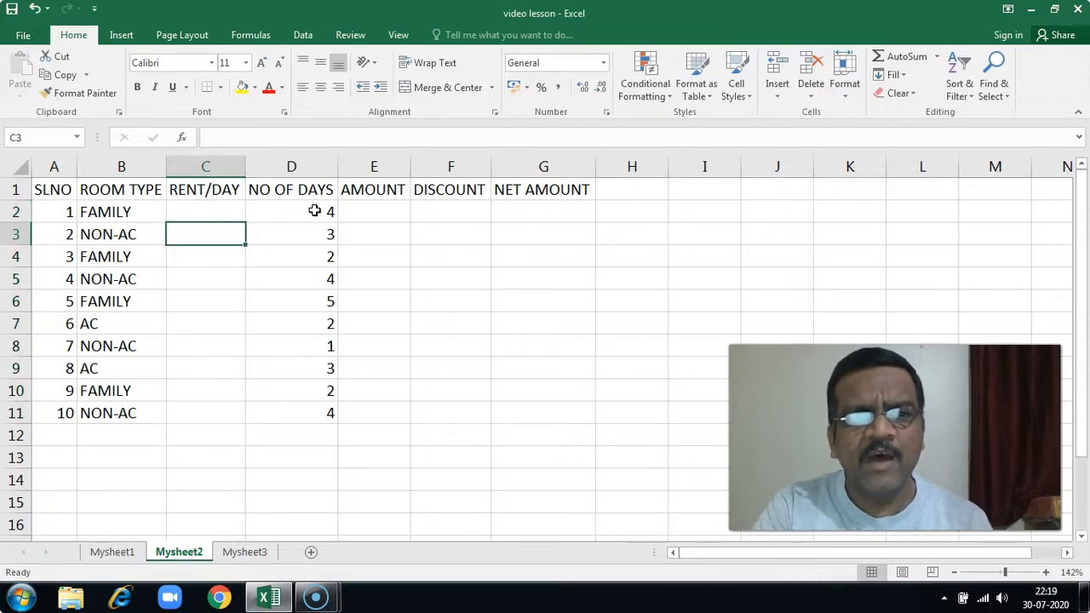
Change the room type of the first record in cell B2 to AC
{"action": "key", "text": "Up"}
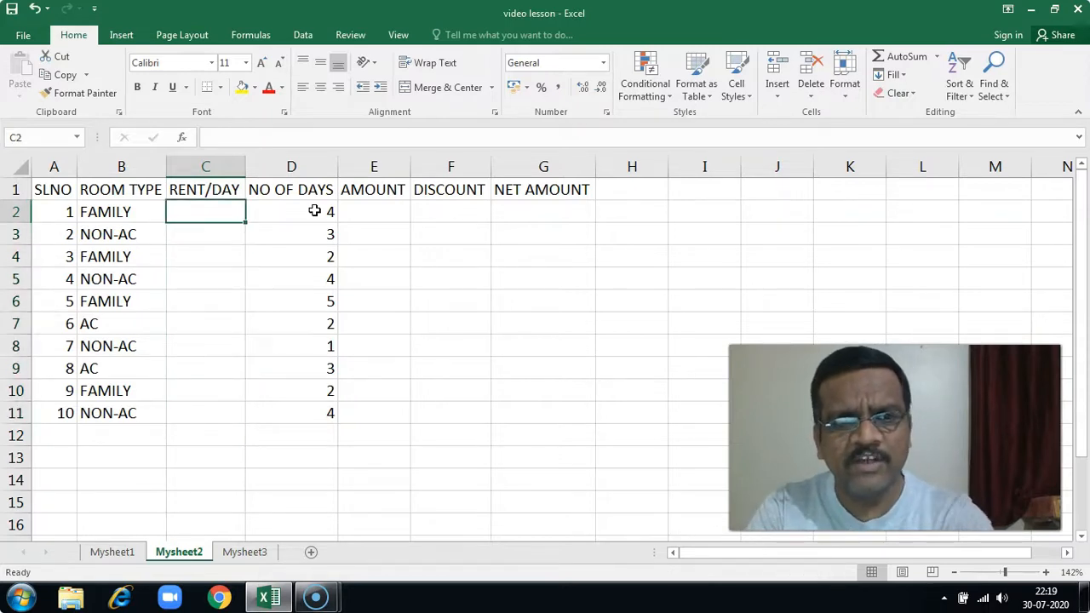
{"action": "key", "text": "Left"}
{"action": "type", "text": "AC"}
{"action": "key", "text": "Tab"}
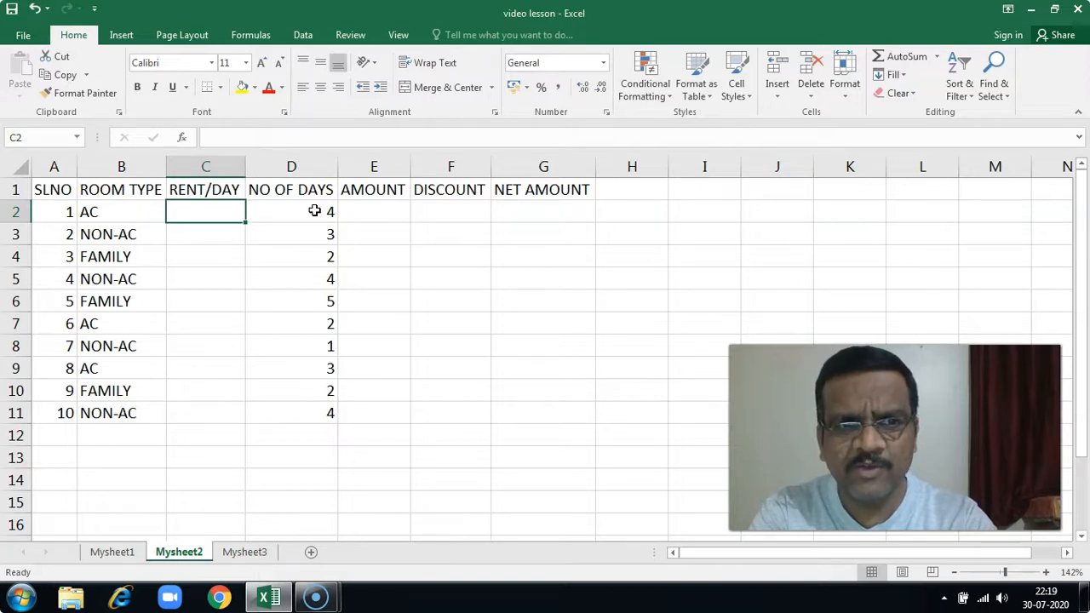
Begin an IF formula in cell C2 that tests whether B2 equals "AC" and returns 2400 if true
{"action": "type", "text": "="}
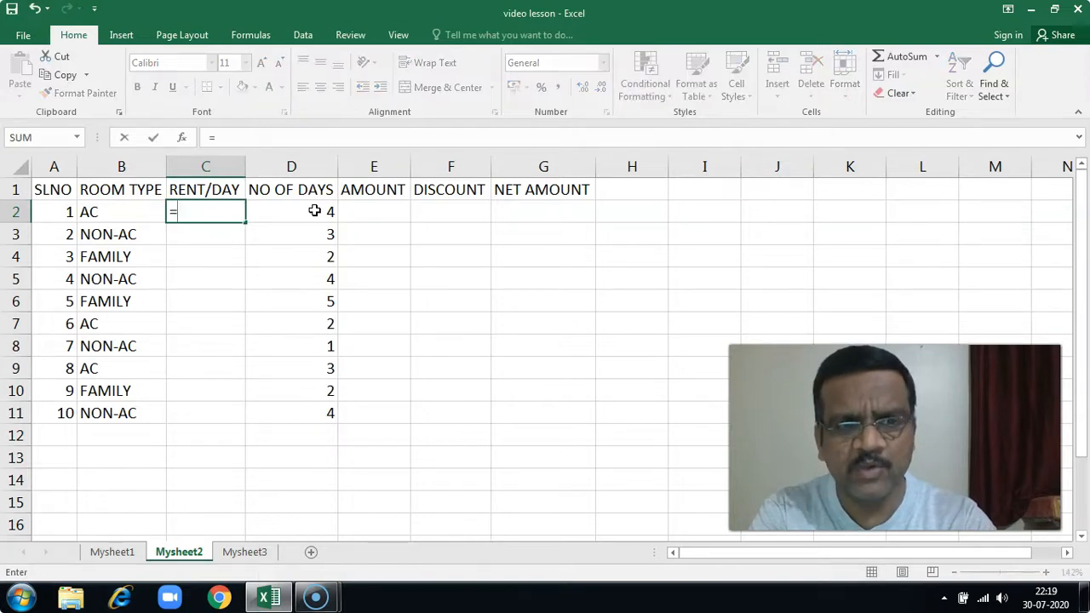
{"action": "type", "text": "IF"}
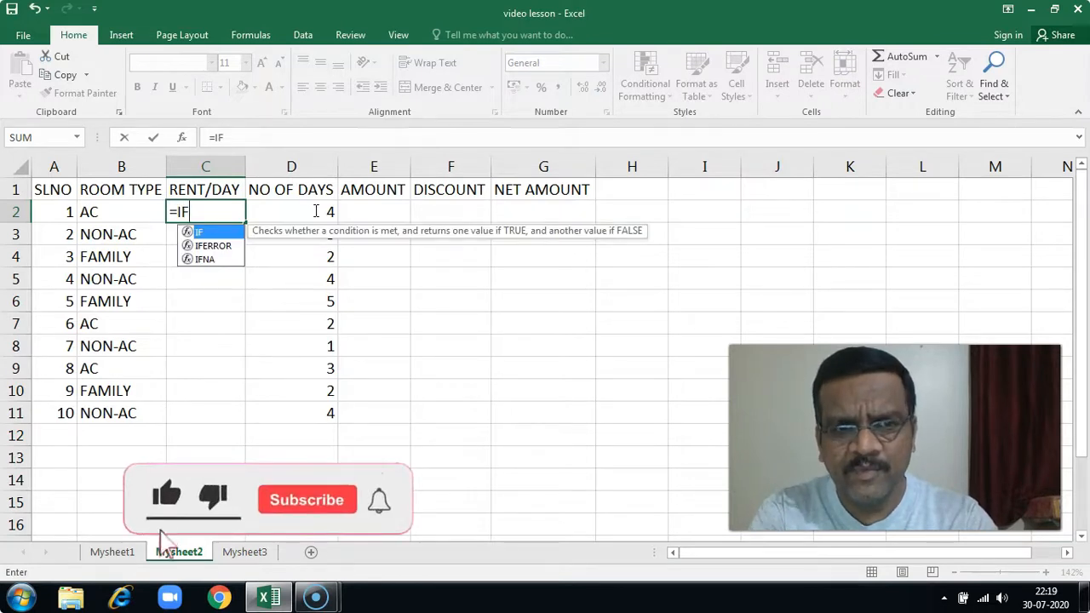
{"action": "type", "text": "("}
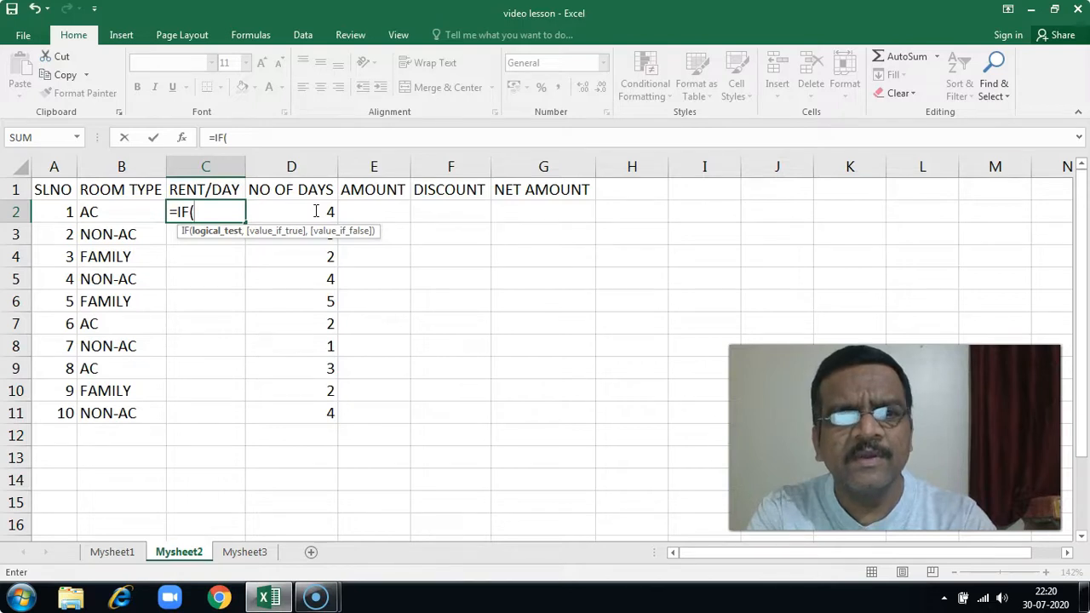
{"action": "type", "text": "B2"}
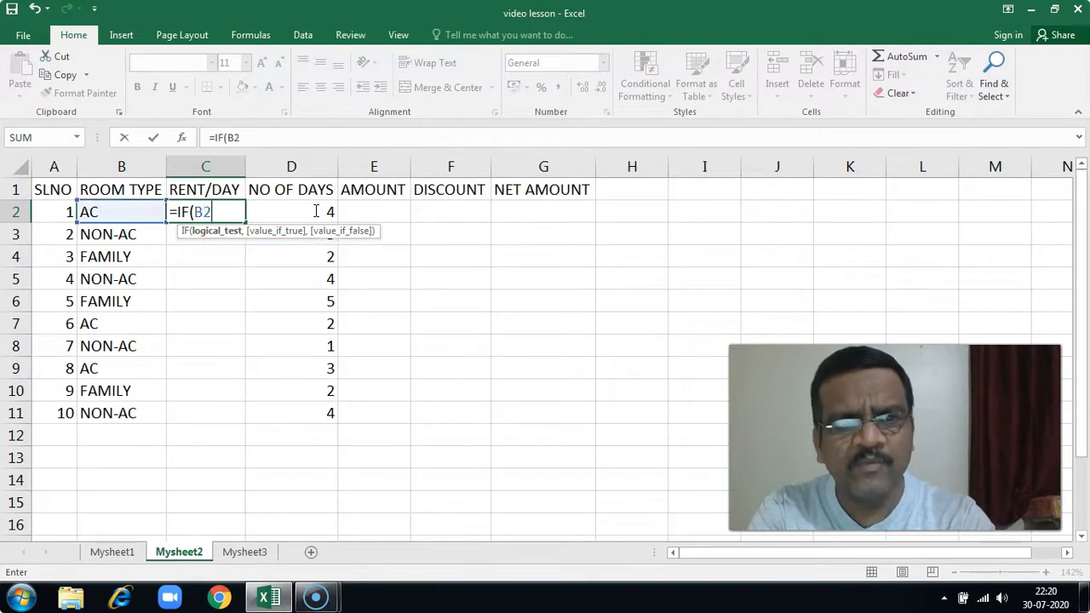
{"action": "type", "text": "="}
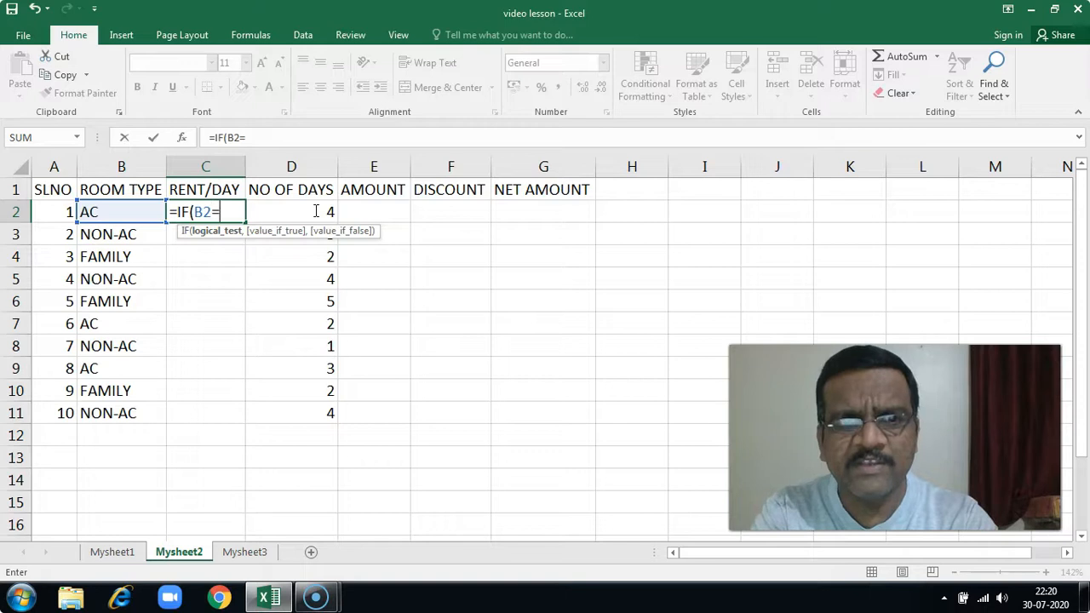
{"action": "type", "text": "\""}
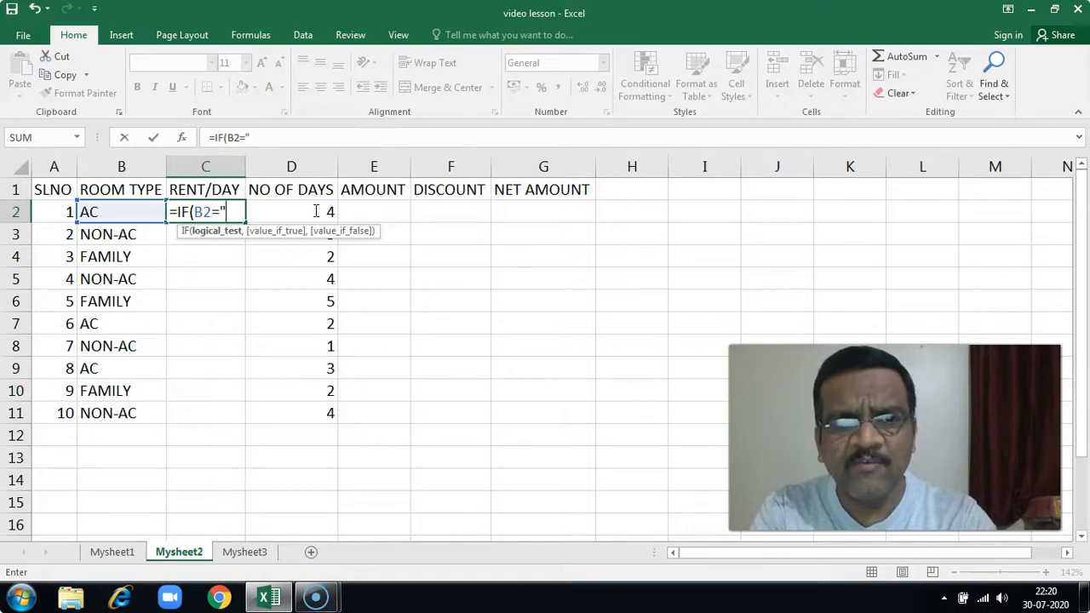
{"action": "type", "text": "AC\""}
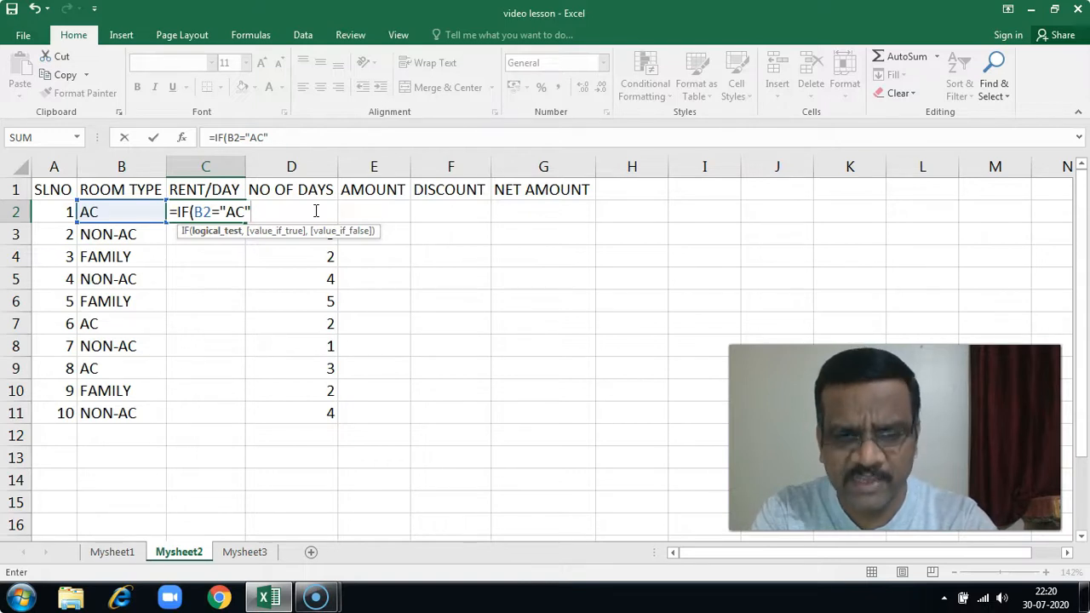
{"action": "type", "text": ","}
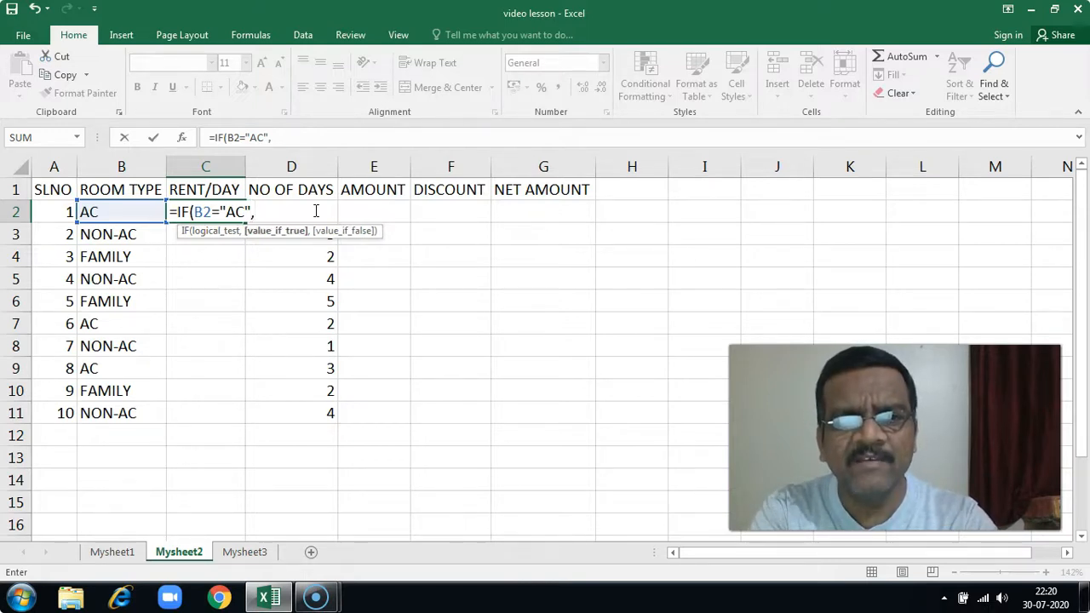
{"action": "type", "text": "2400"}
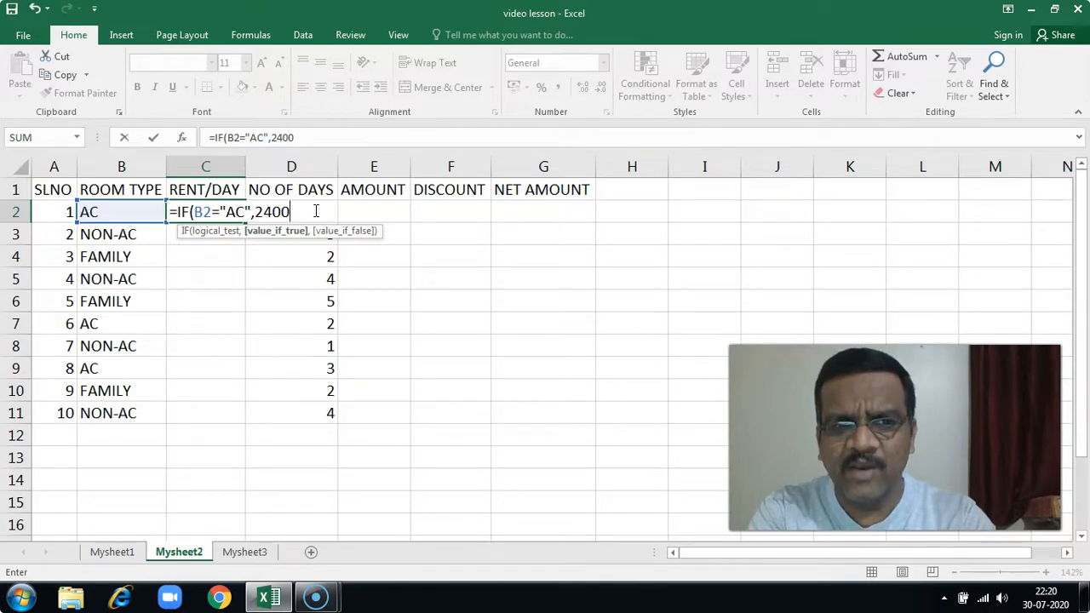
Nest a second IF in the C2 formula that returns 2400 when B2 equals "FAMILY"
{"action": "type", "text": ",IF"}
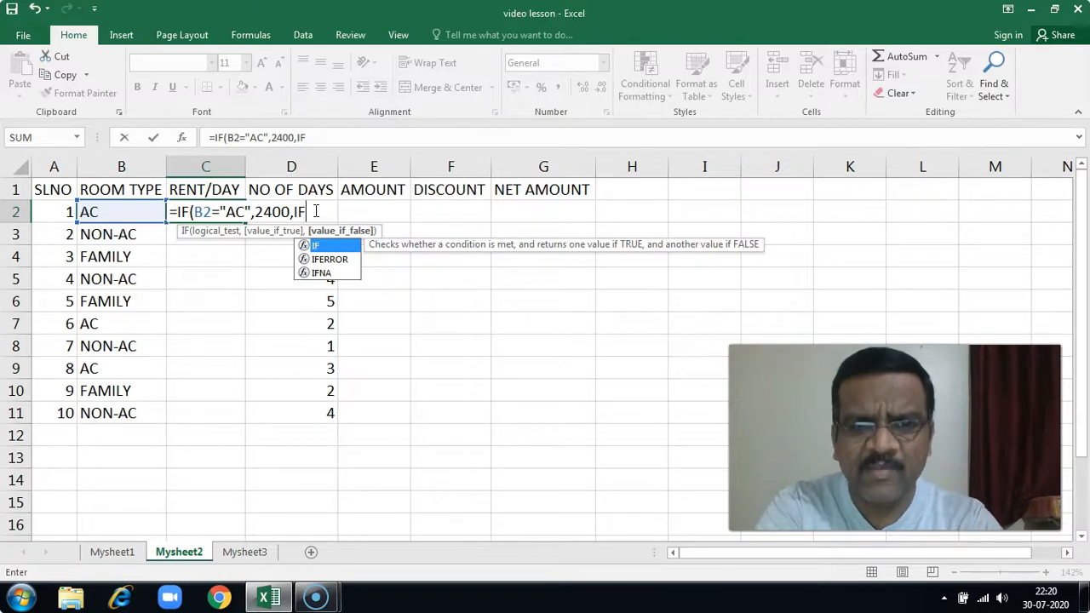
{"action": "type", "text": "("}
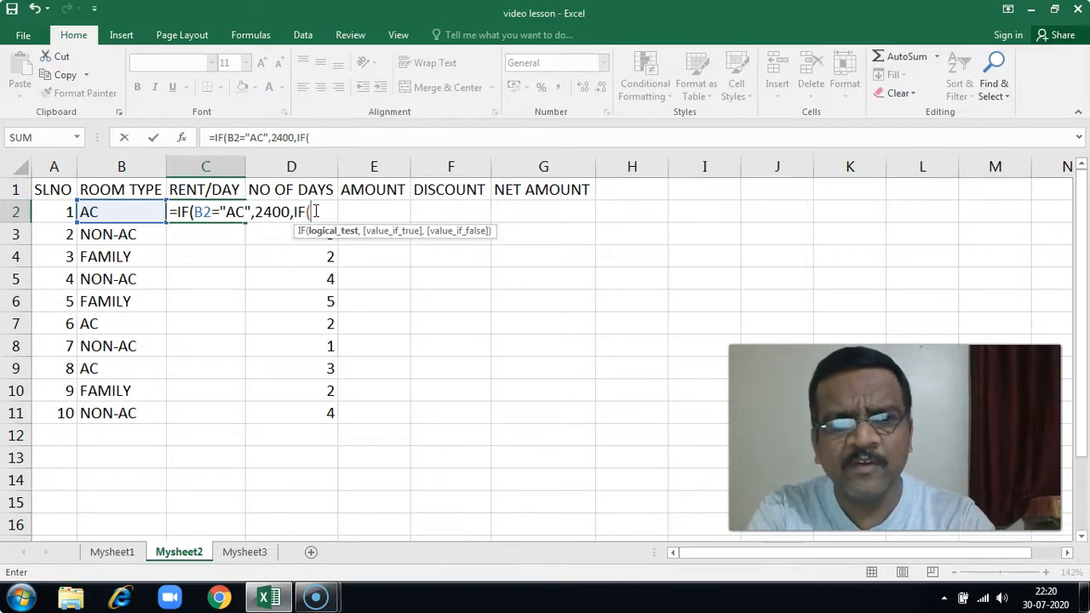
{"action": "type", "text": "B2"}
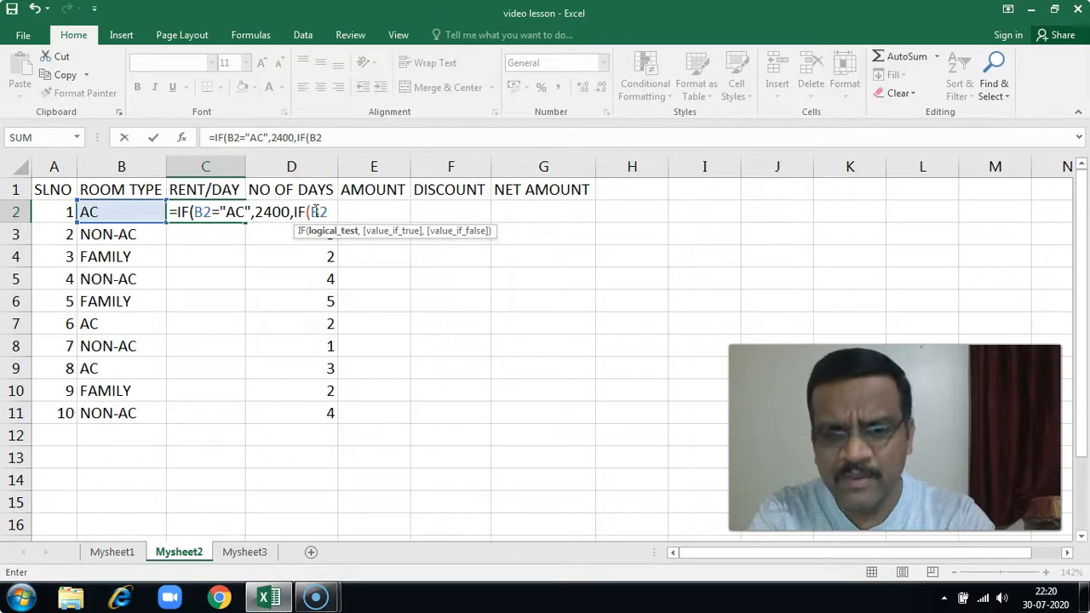
{"action": "type", "text": "="}
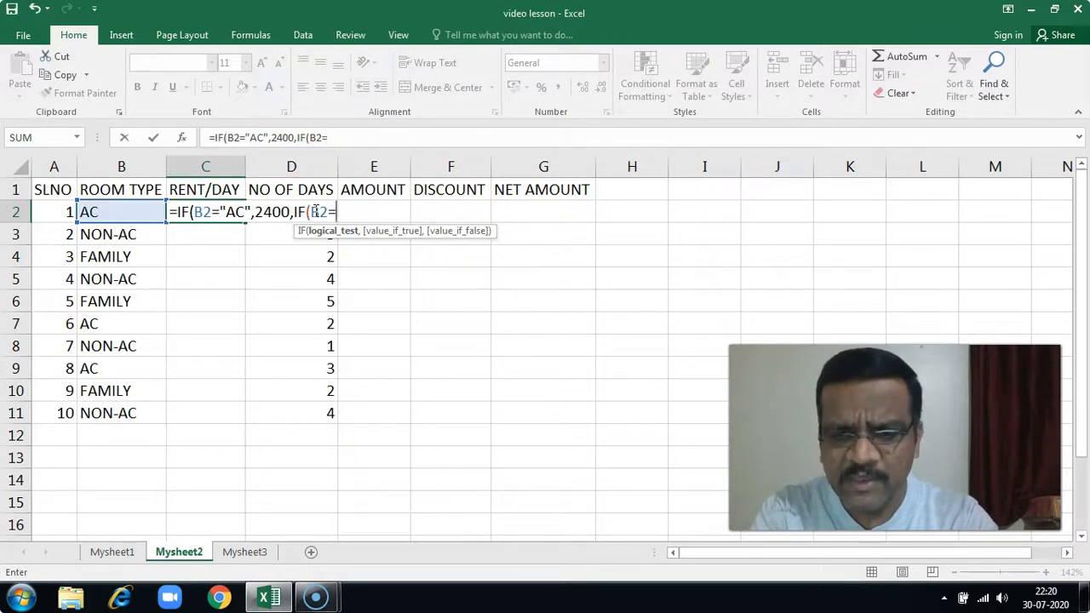
{"action": "type", "text": "\""}
{"action": "type", "text": "FAMI"}
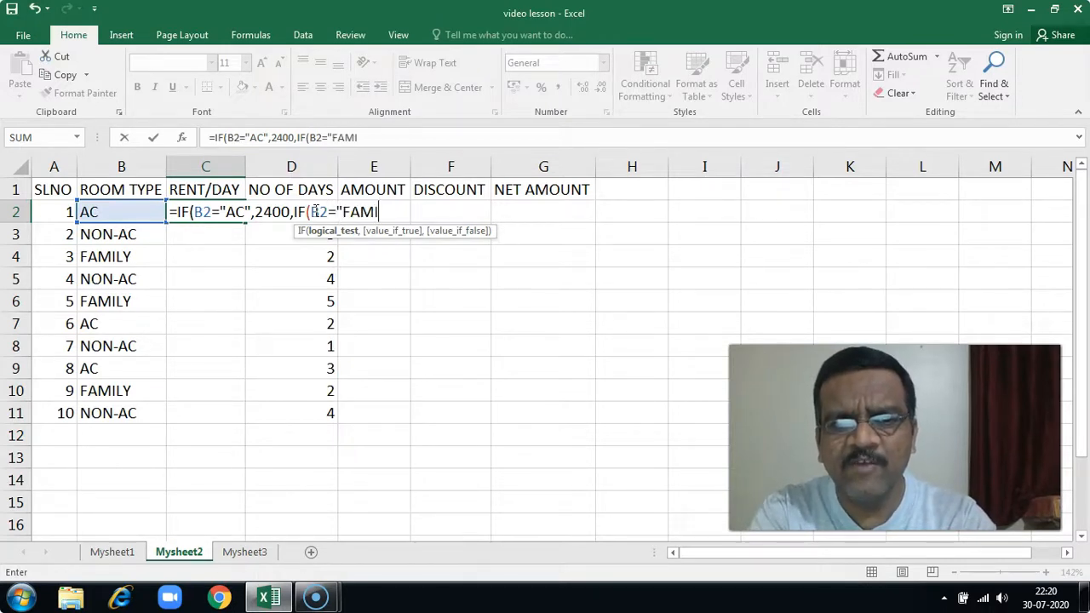
{"action": "type", "text": "LY\""}
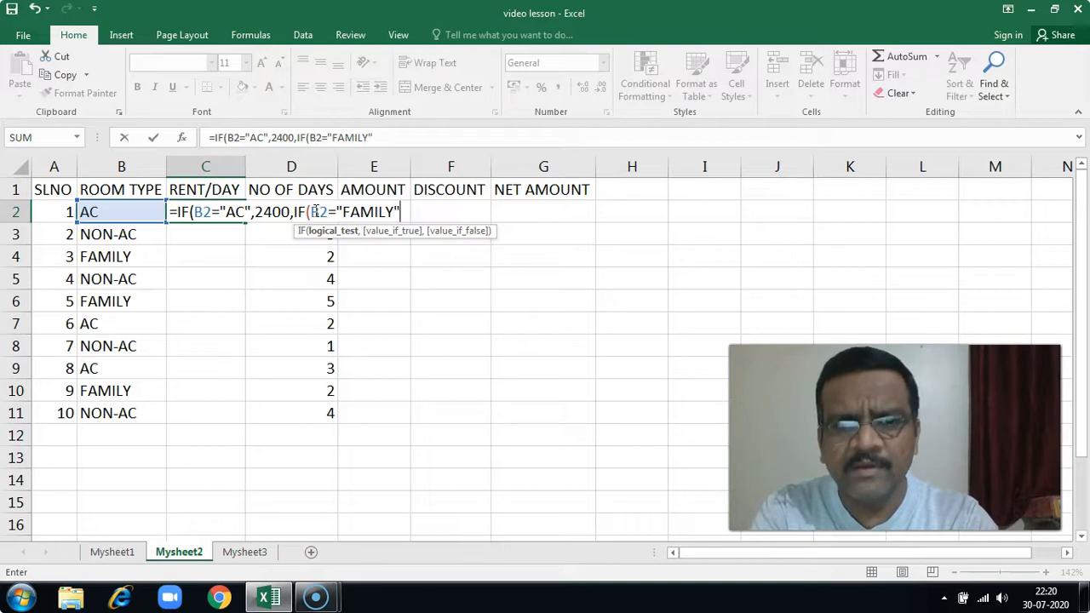
{"action": "type", "text": ",2400"}
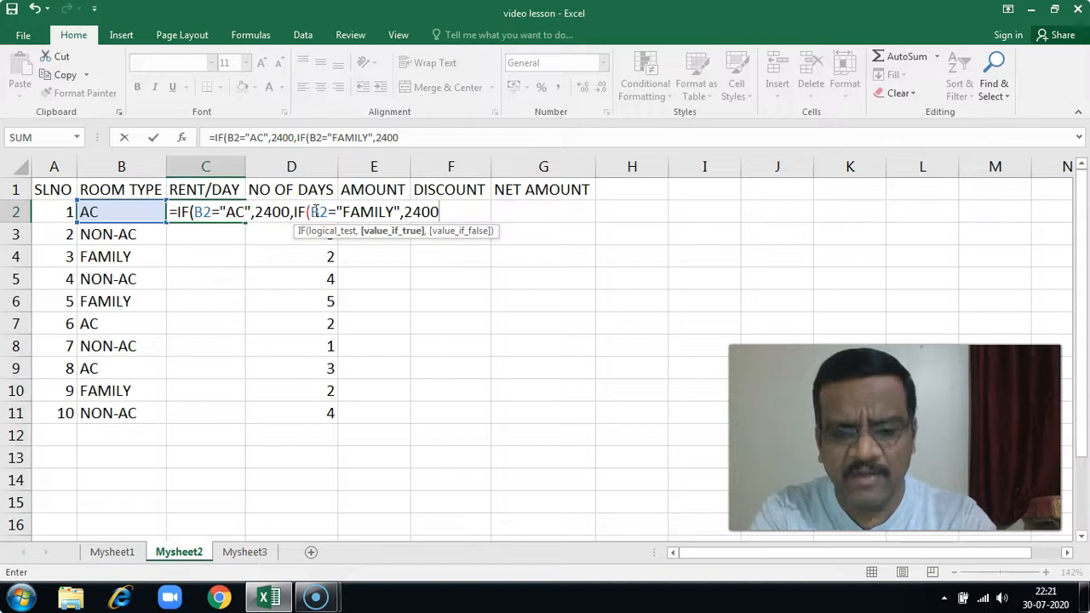
Nest a third IF in the C2 formula that returns 1000 when B2 equals "NON-AC"
{"action": "type", "text": ",IF"}
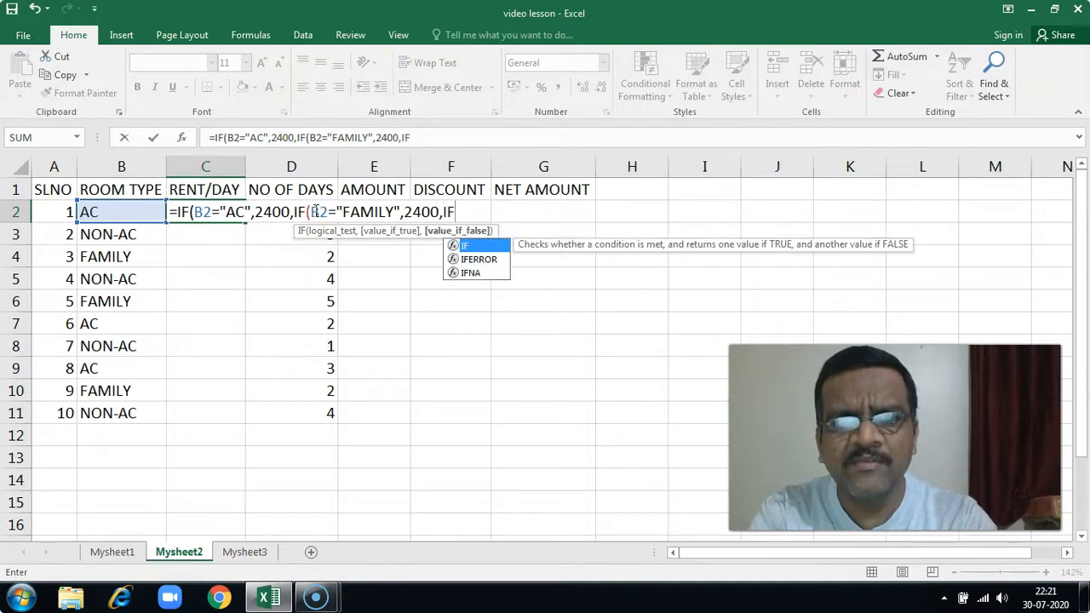
{"action": "type", "text": "(B"}
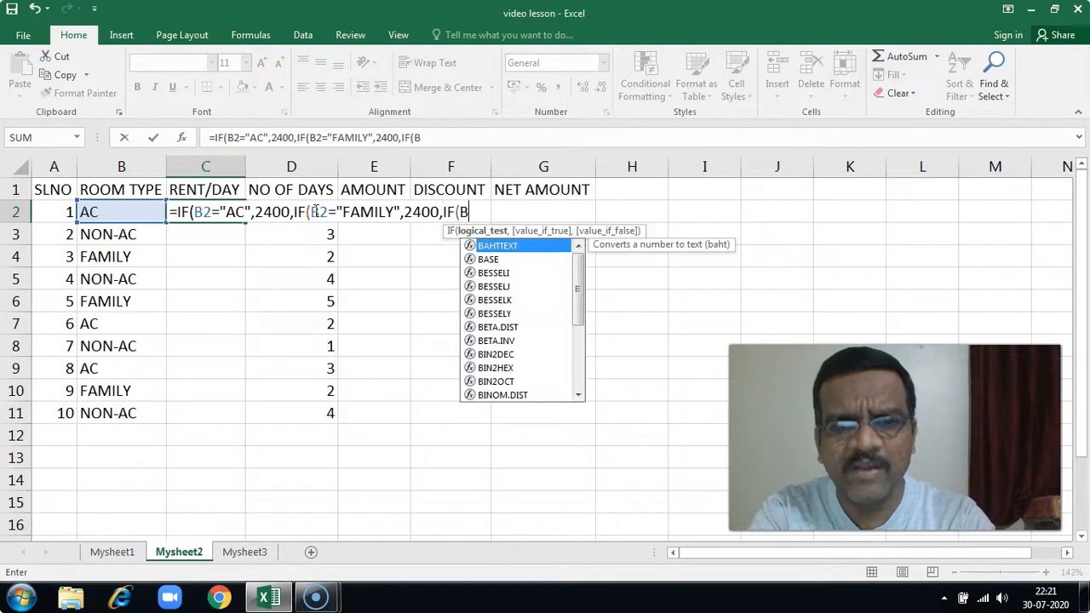
{"action": "type", "text": "2="}
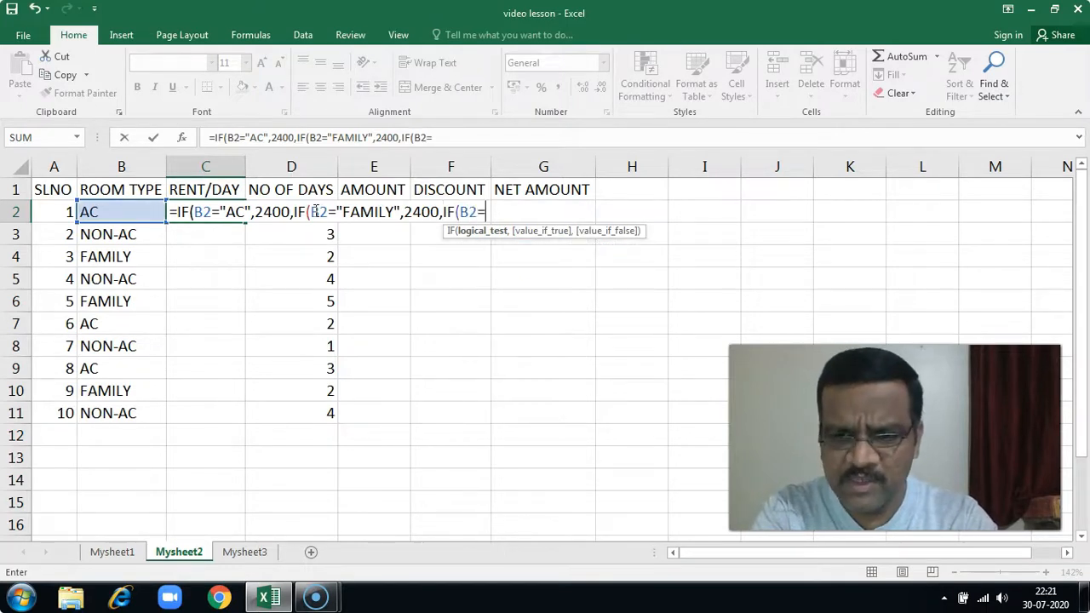
{"action": "type", "text": "\"NO"}
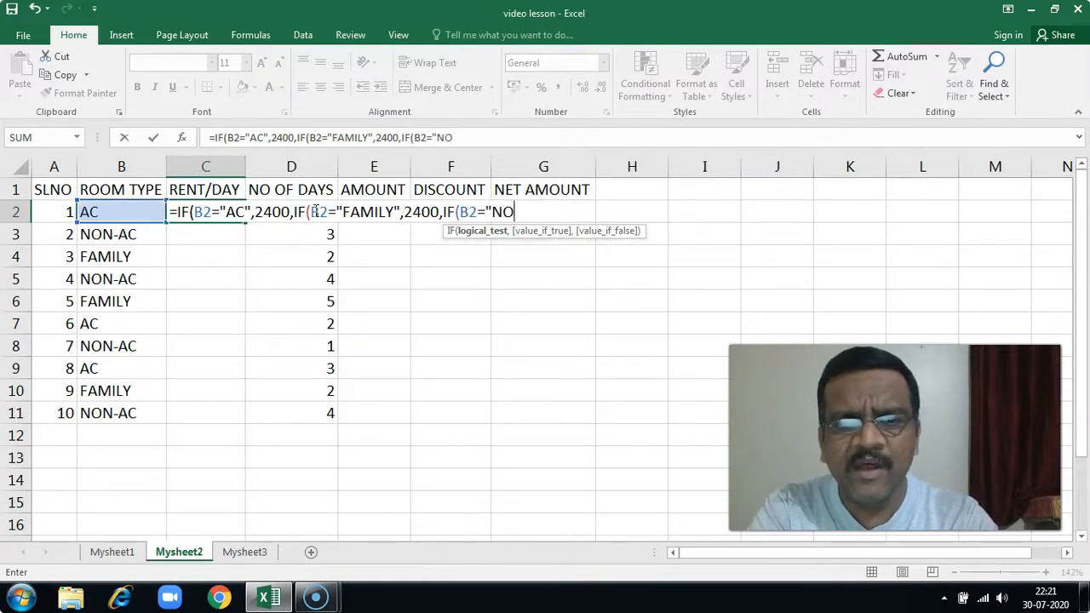
{"action": "type", "text": "N-AC"}
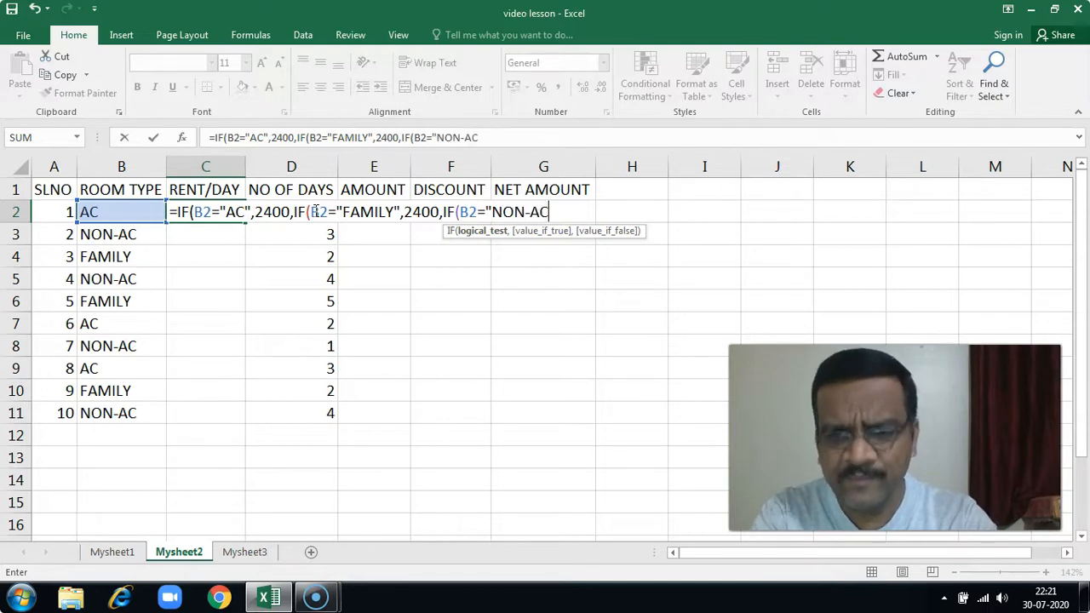
{"action": "type", "text": "\","}
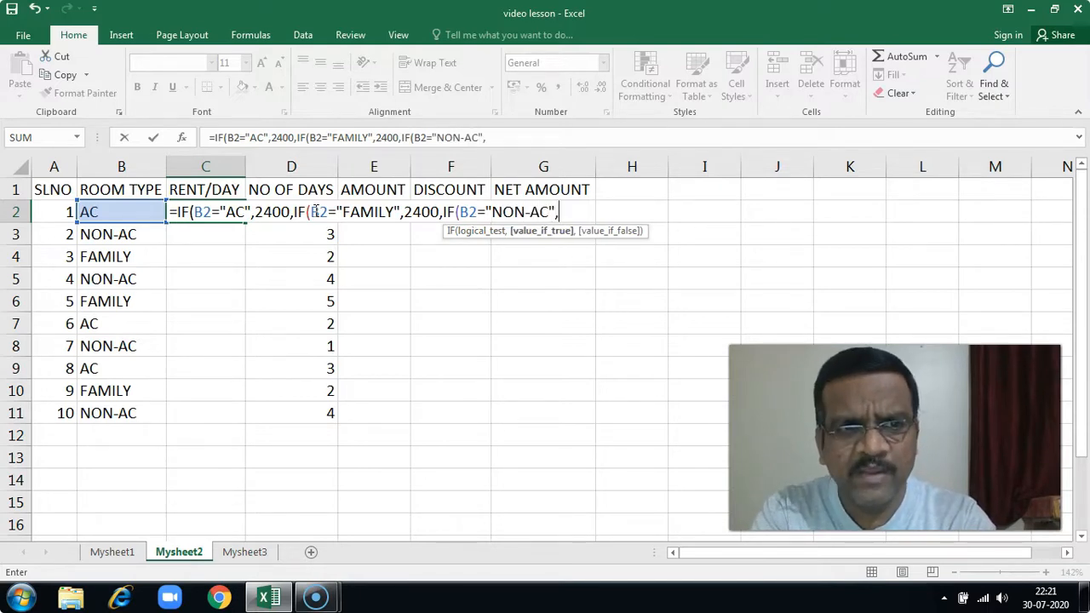
{"action": "type", "text": "100"}
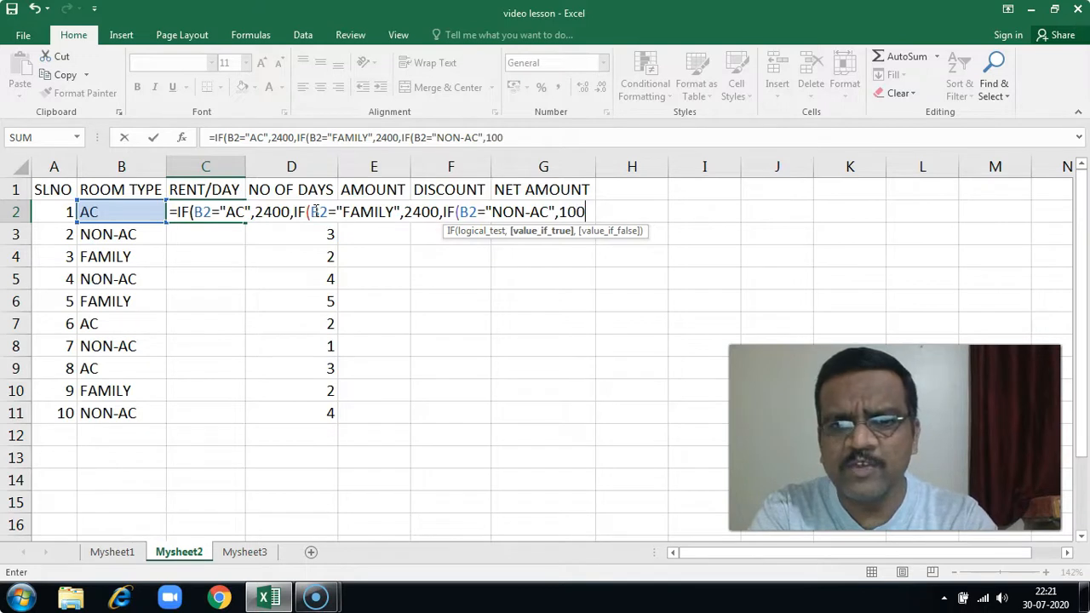
{"action": "type", "text": "0"}
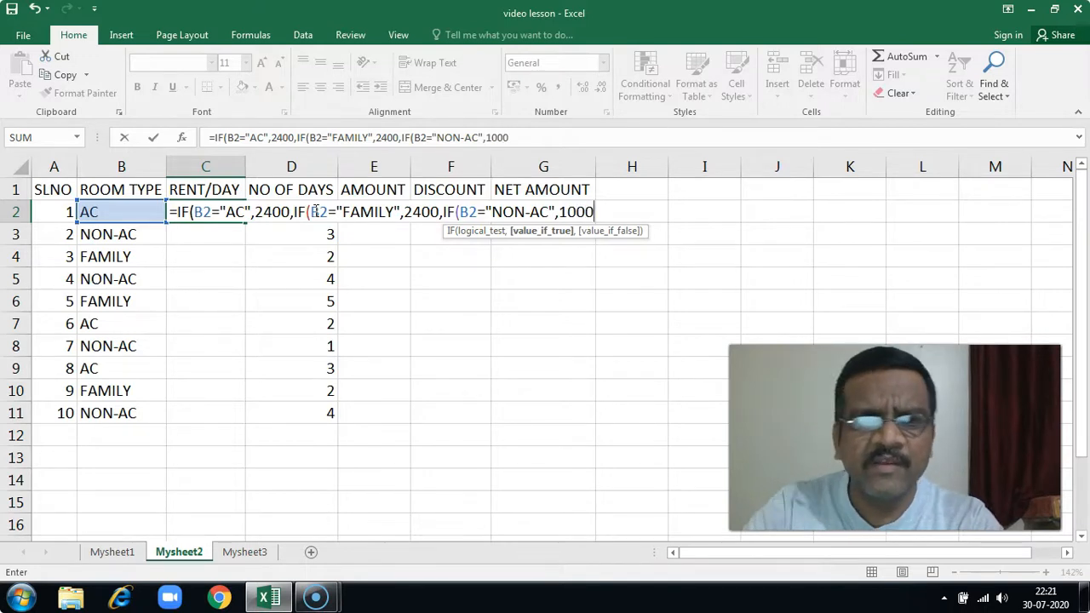
Set the AC rent in the C2 formula to 1800, try to enter the formula, and decline the proposed correction
{"action": "left_click", "coordinate": [254, 212]}
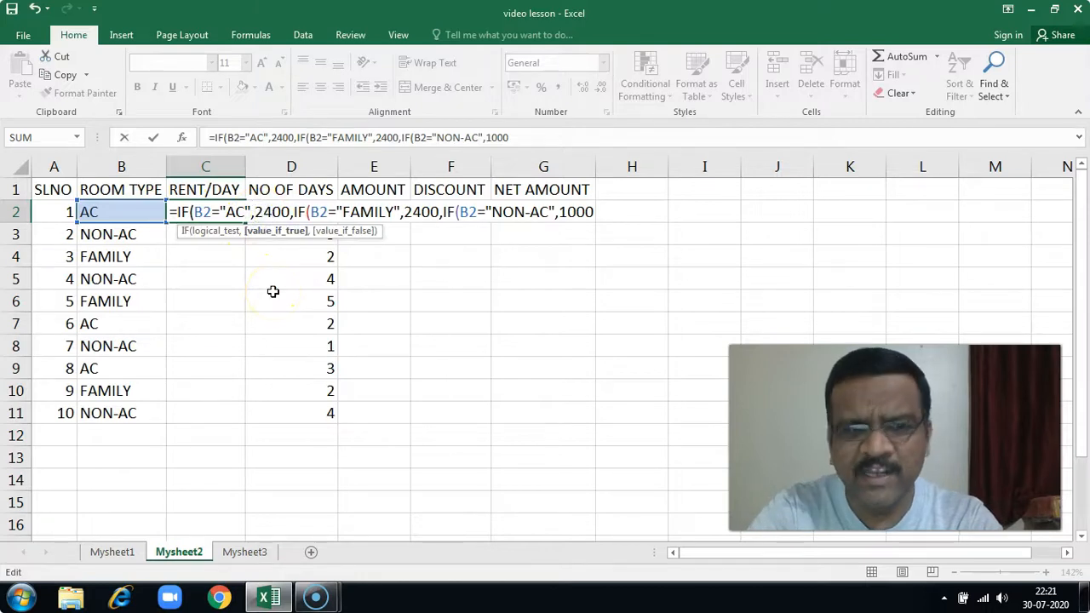
{"action": "key", "text": "Delete"}
{"action": "key", "text": "Delete"}
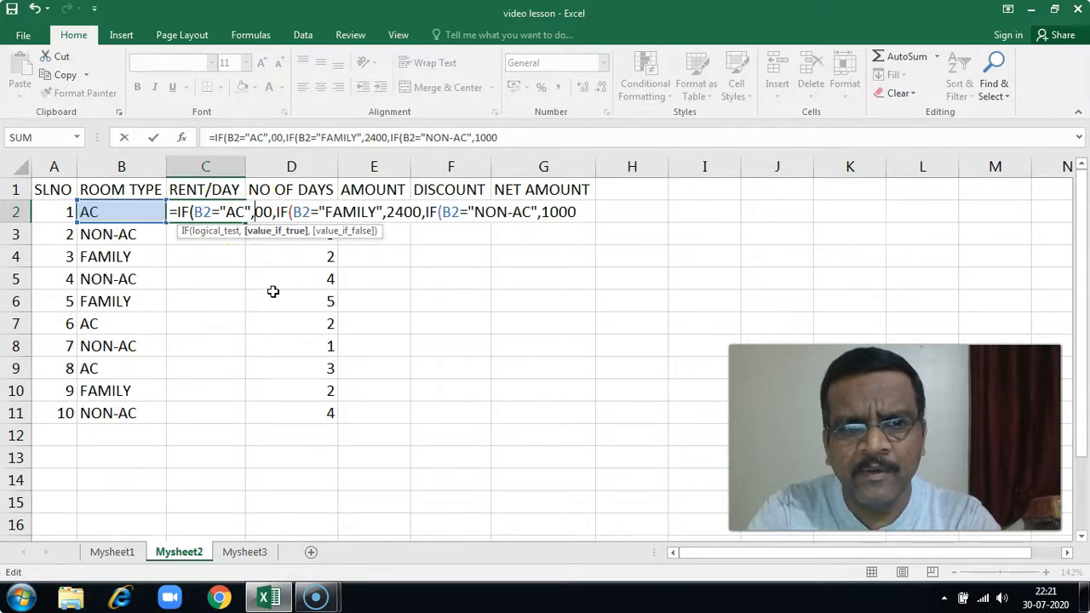
{"action": "type", "text": "18"}
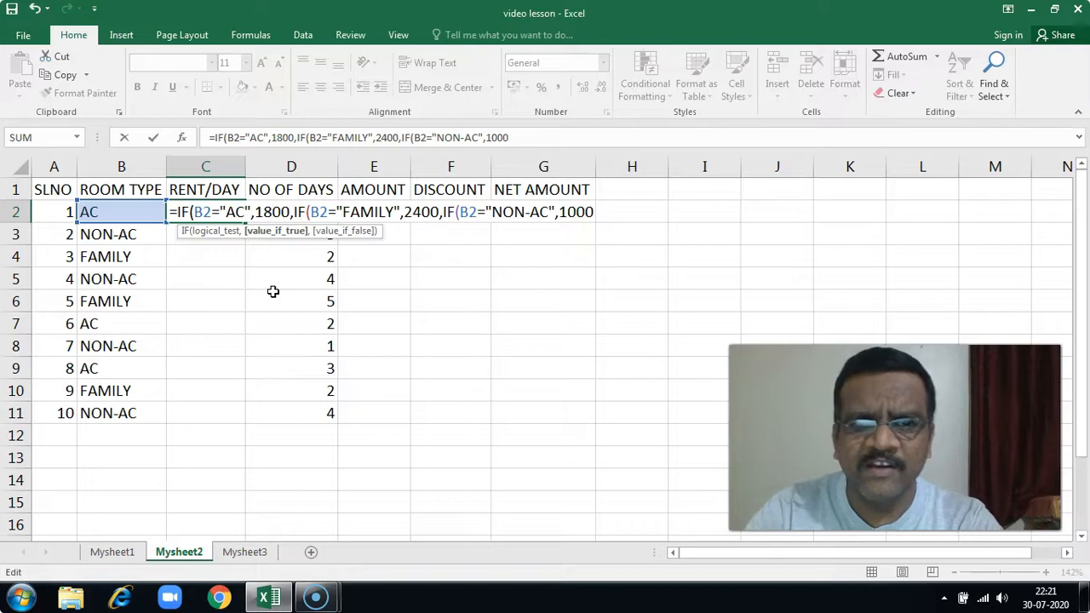
{"action": "key", "text": "Return"}
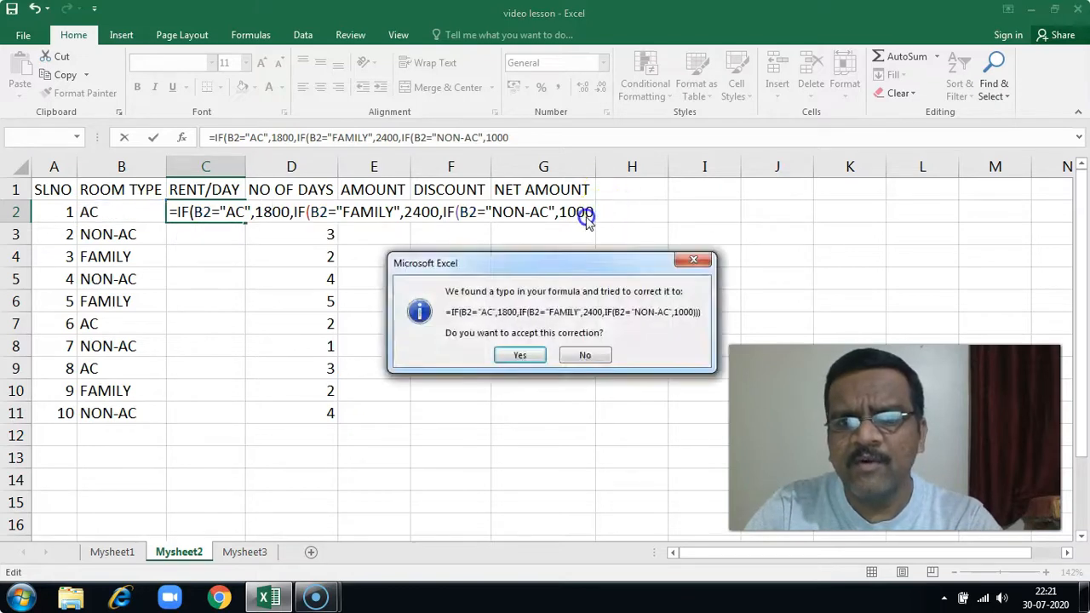
{"action": "left_click", "coordinate": [584, 355]}
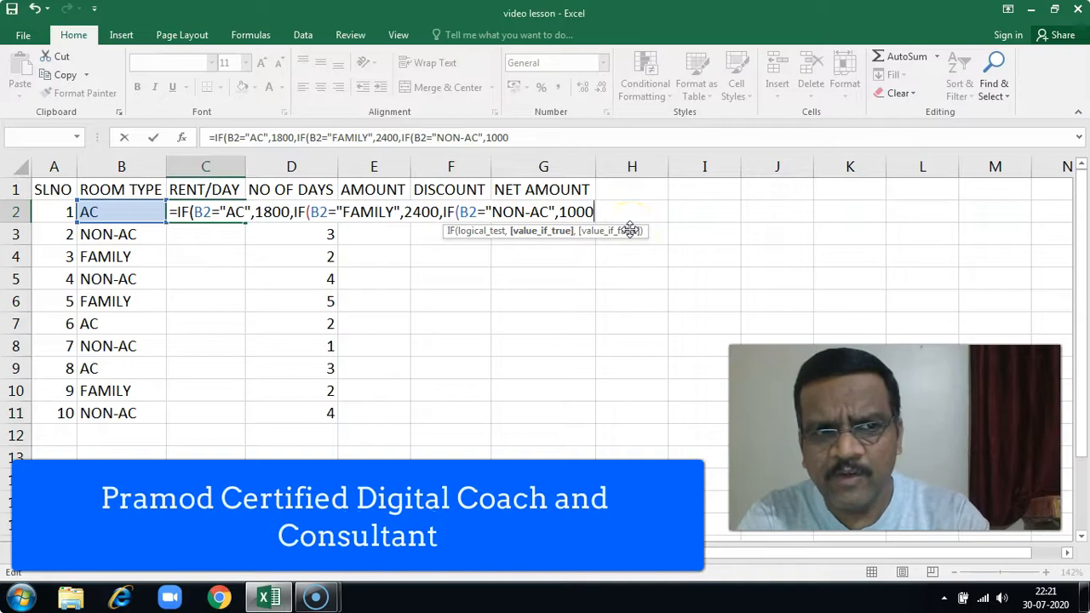
Close the three nested IFs in the C2 formula with parentheses and enter it
{"action": "type", "text": ")))"}
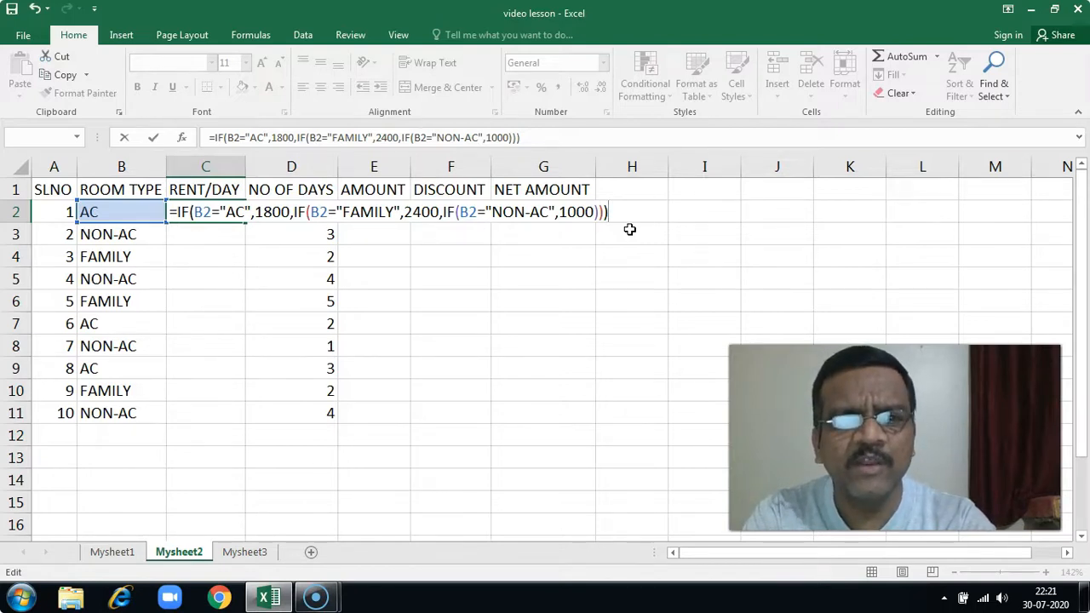
{"action": "key", "text": "Return"}
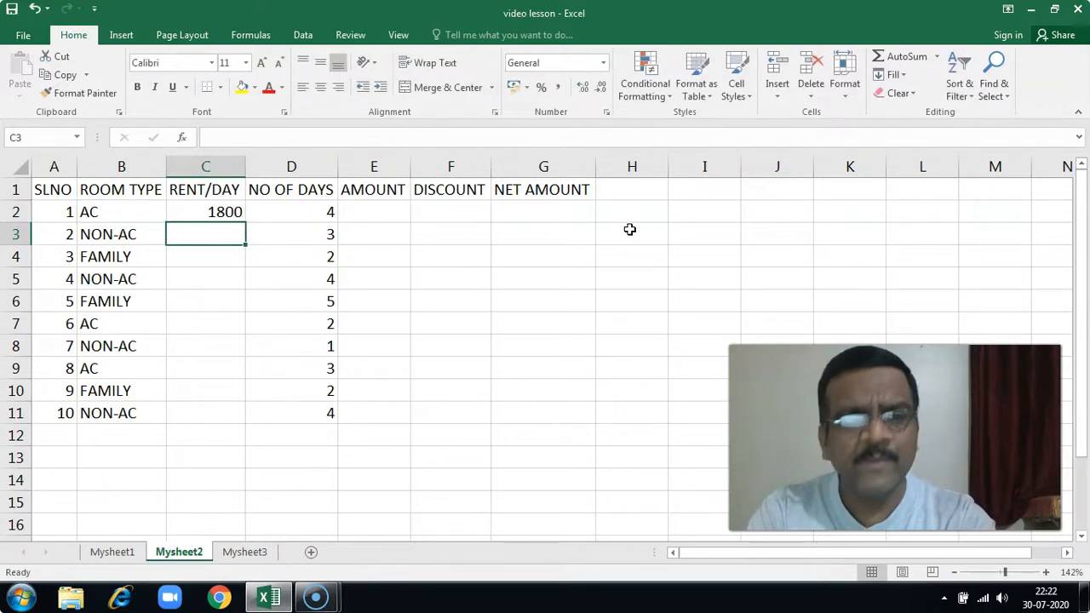
Test the C2 formula by setting the room type in B2 to FAMILY, followed by NON-AC
{"action": "key", "text": "Up"}
{"action": "key", "text": "Left"}
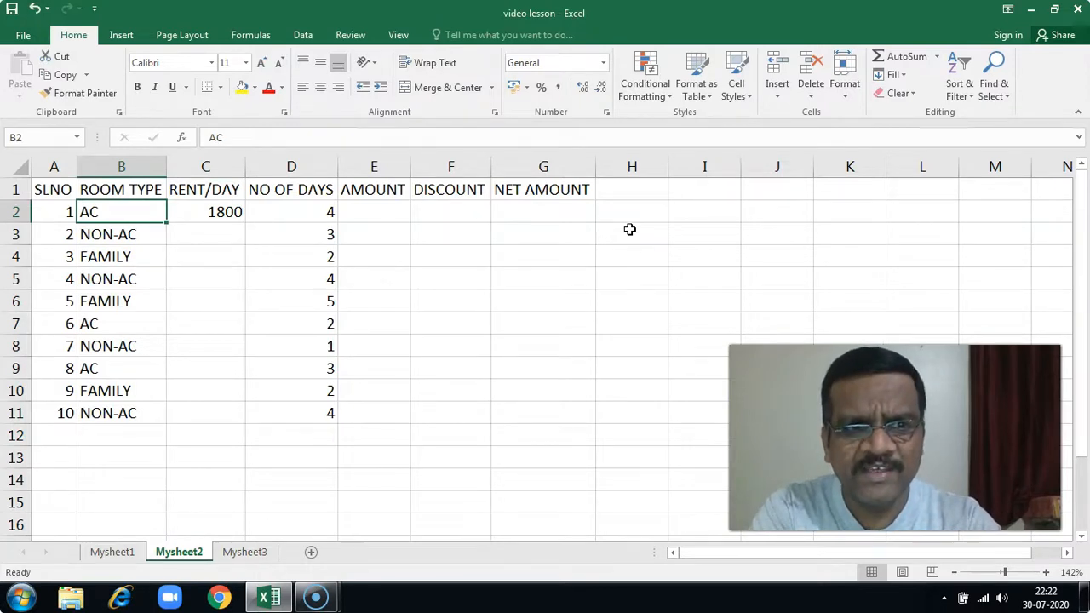
{"action": "type", "text": "F"}
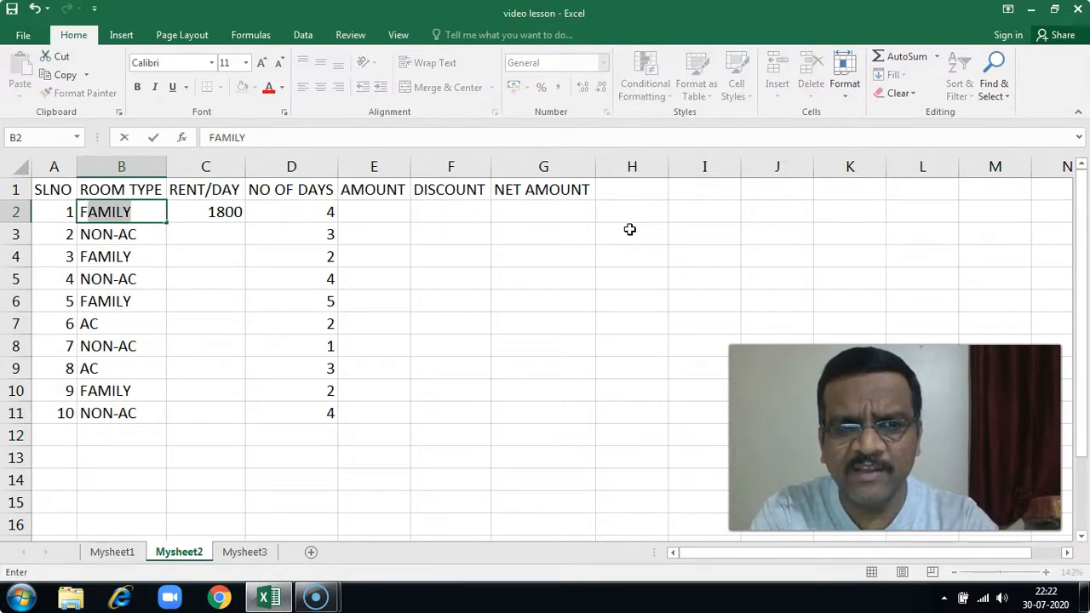
{"action": "key", "text": "Return"}
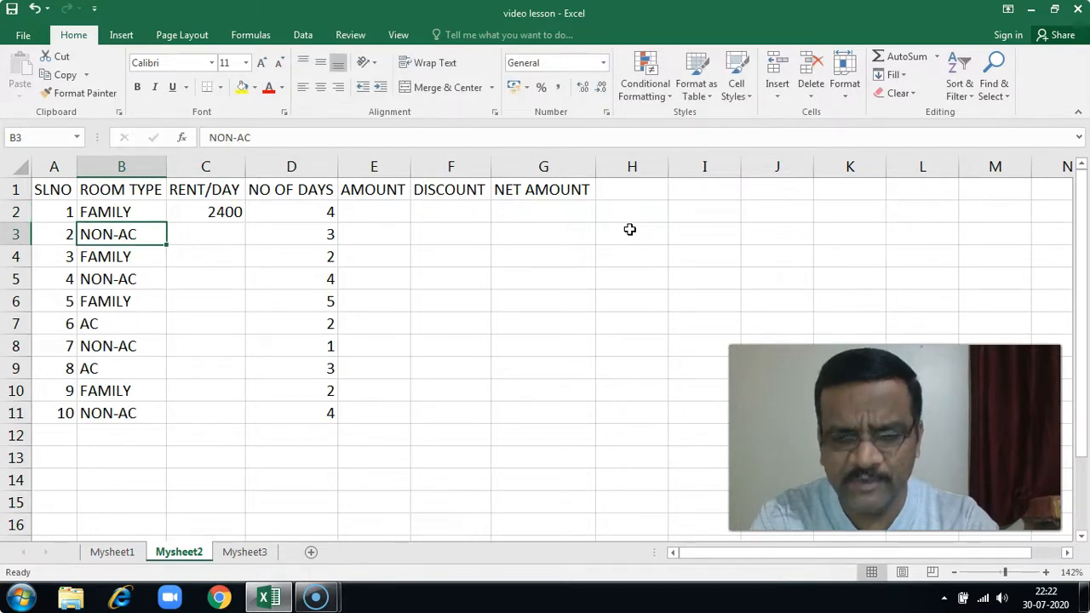
{"action": "key", "text": "Up"}
{"action": "type", "text": "N"}
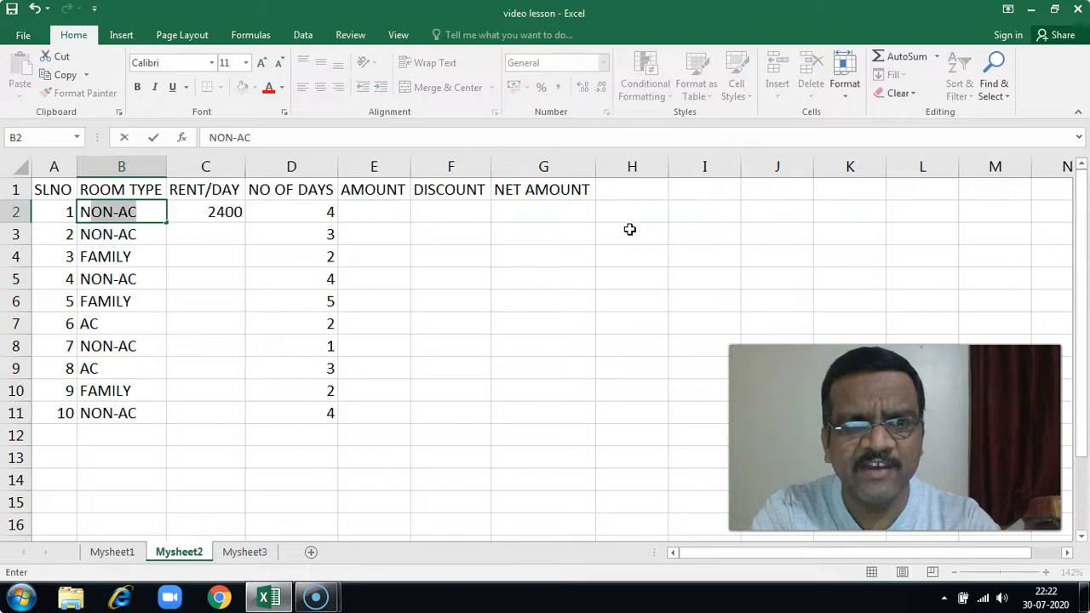
{"action": "key", "text": "Return"}
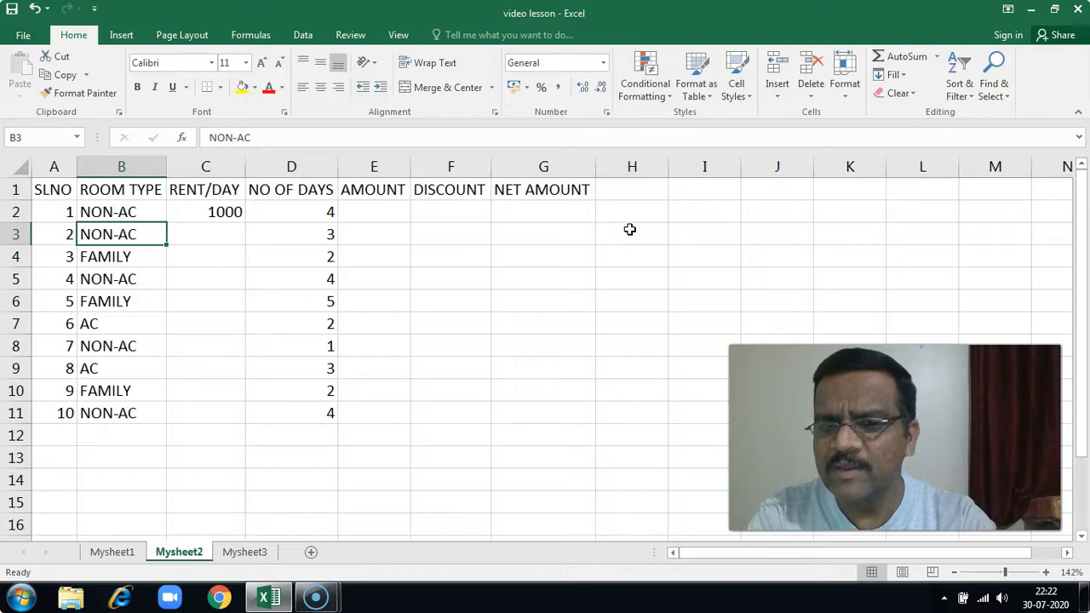
{"action": "key", "text": "Up"}
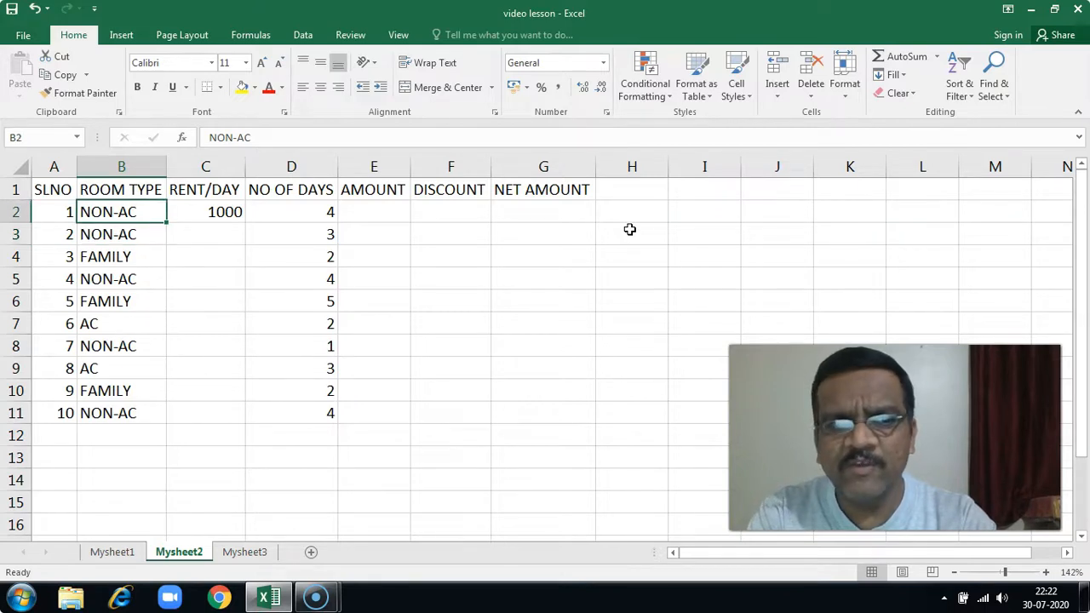
{"action": "key", "text": "Down"}
{"action": "key", "text": "Down"}
{"action": "key", "text": "Up"}
{"action": "key", "text": "Up"}
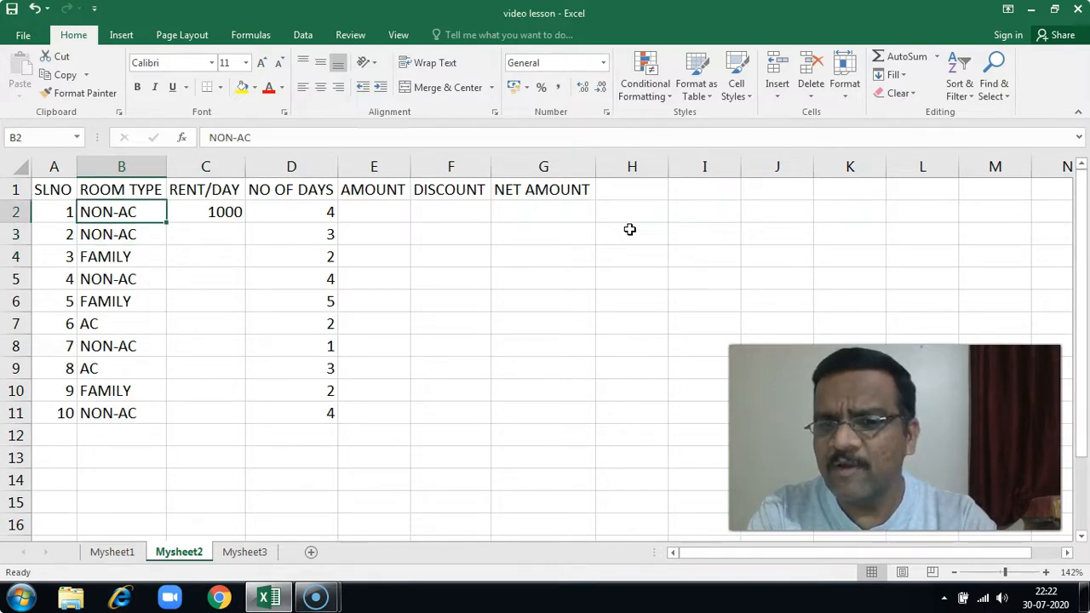
Begin an IF formula in cell C3 with B3, "AC" and 1800 as its comma-separated arguments
{"action": "key", "text": "Right"}
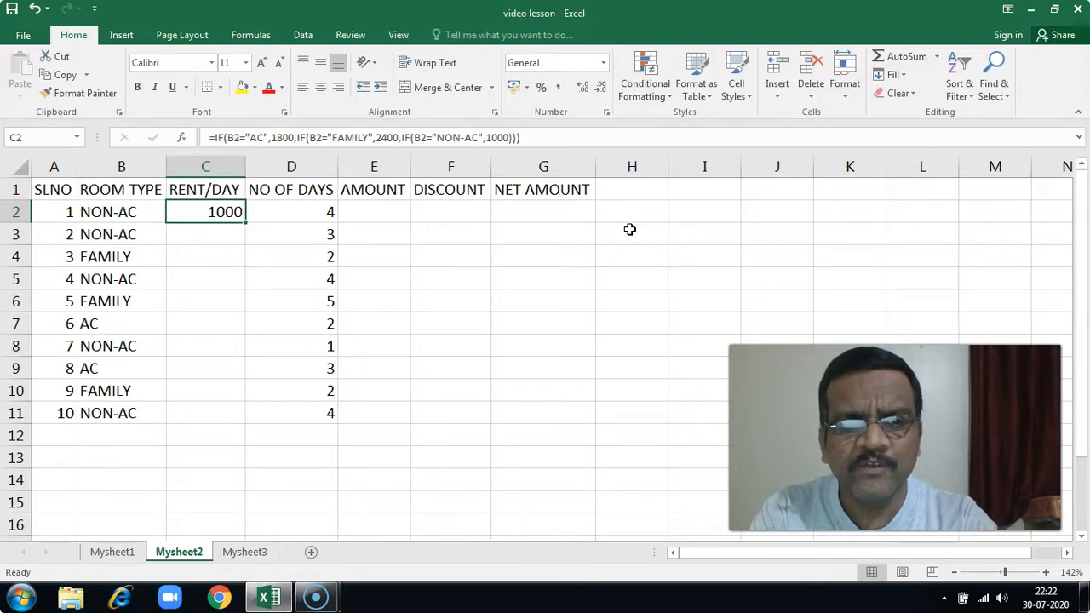
{"action": "key", "text": "Down"}
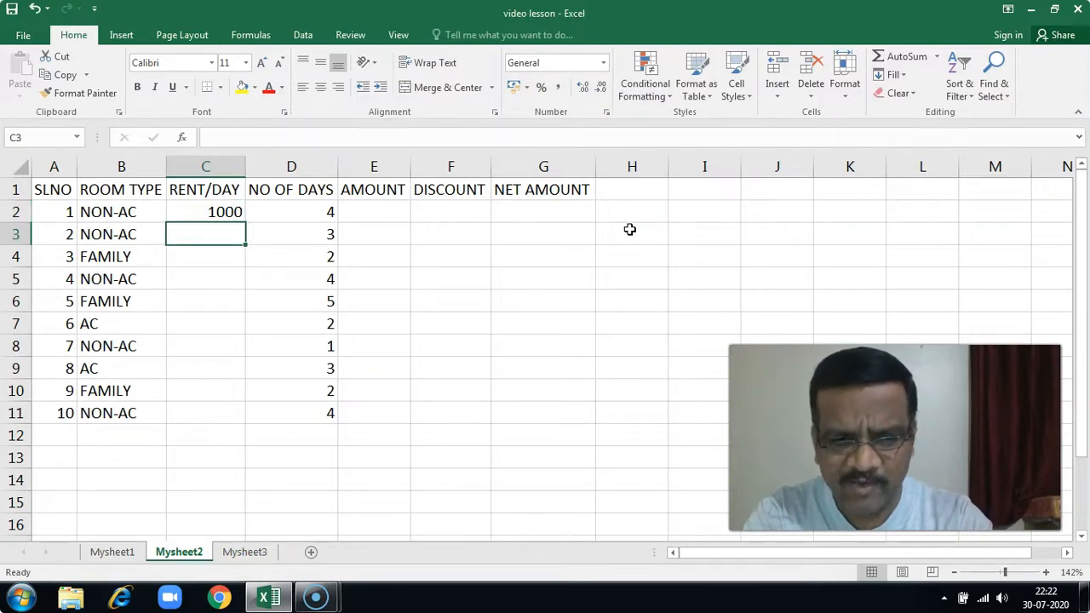
{"action": "type", "text": "=IF"}
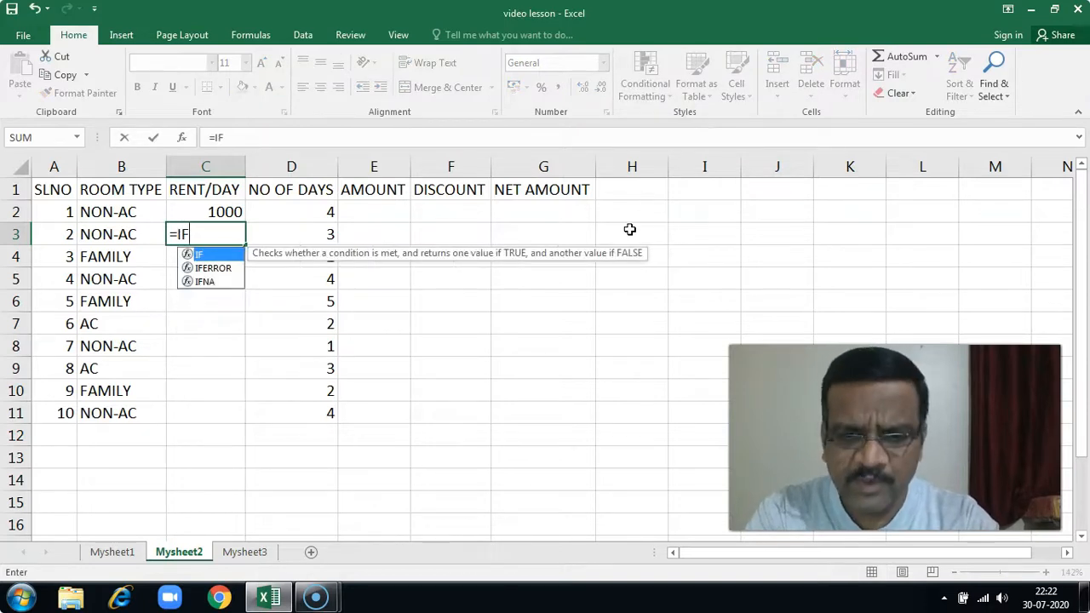
{"action": "type", "text": "("}
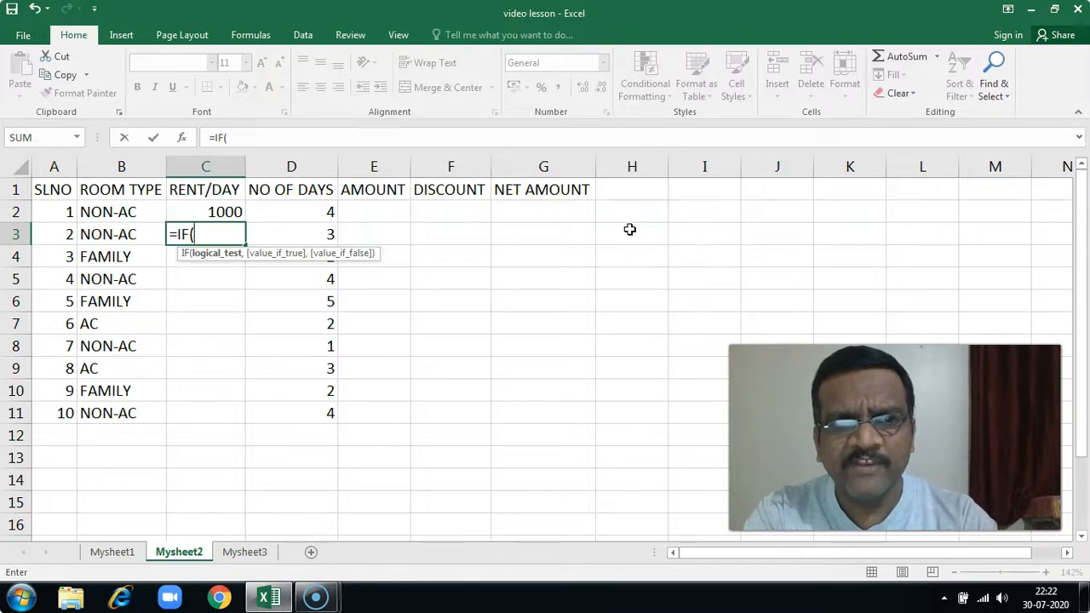
{"action": "type", "text": "B"}
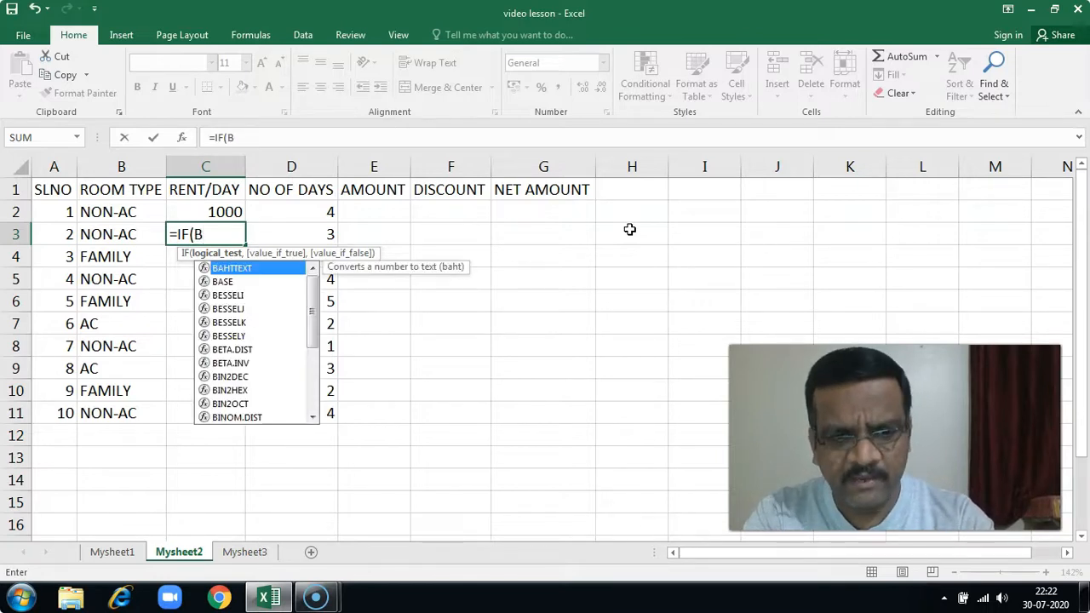
{"action": "type", "text": "3"}
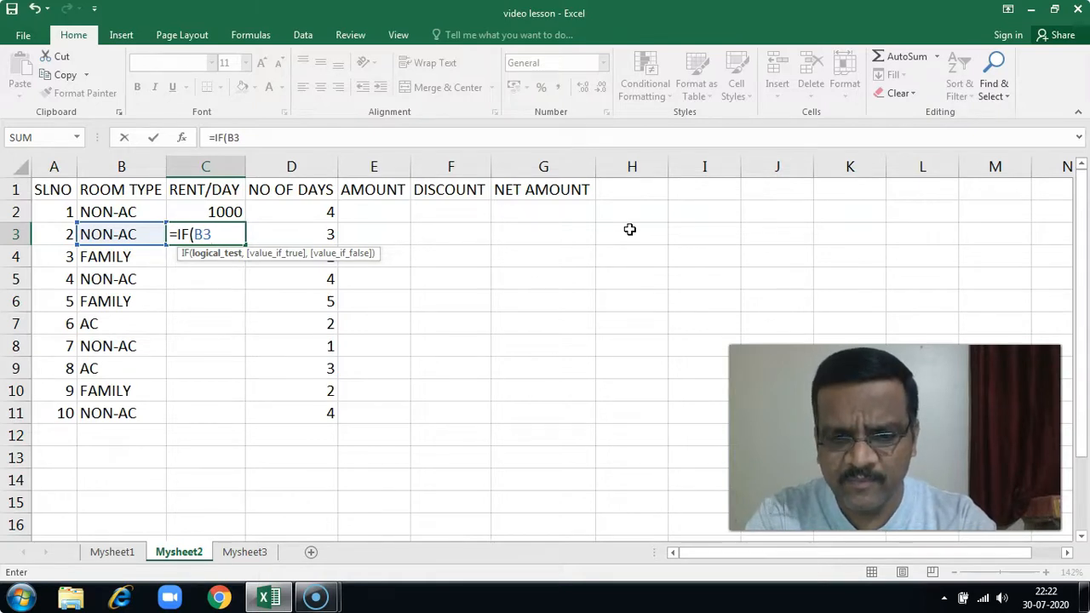
{"action": "type", "text": ","}
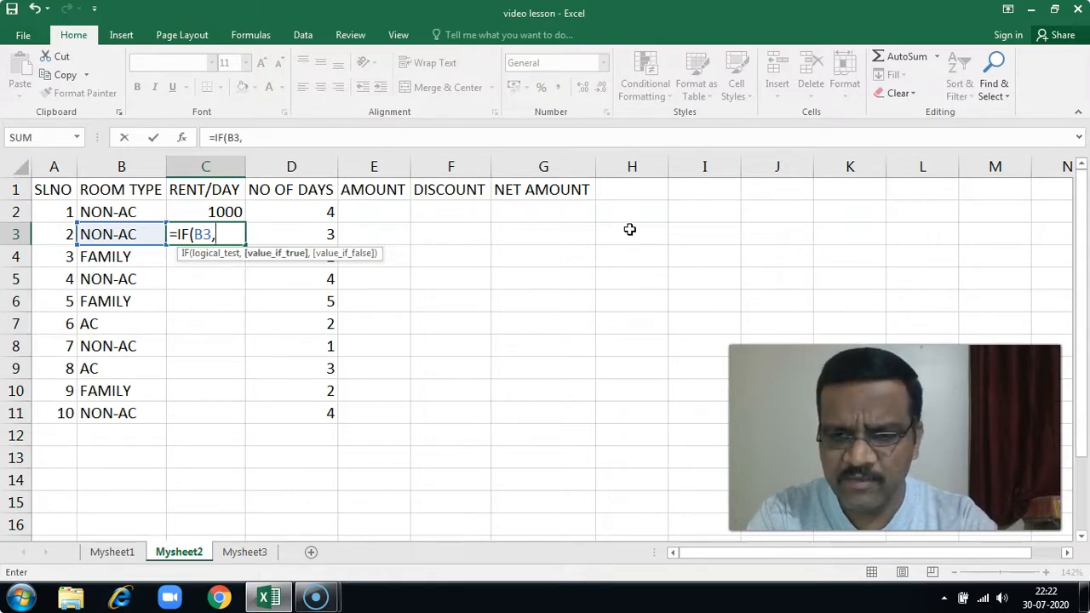
{"action": "type", "text": "\""}
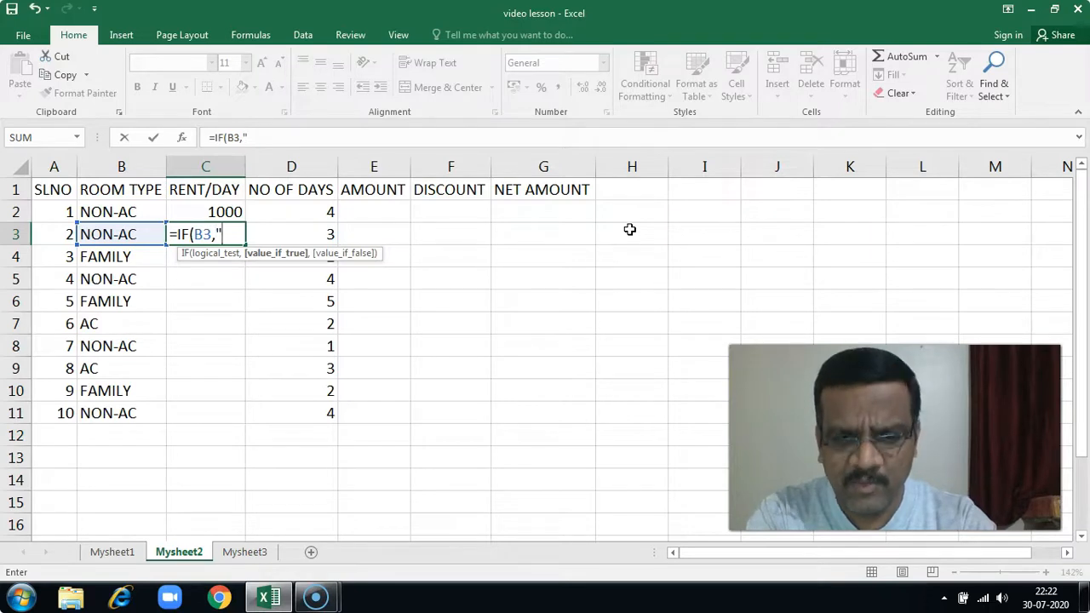
{"action": "type", "text": "AC"}
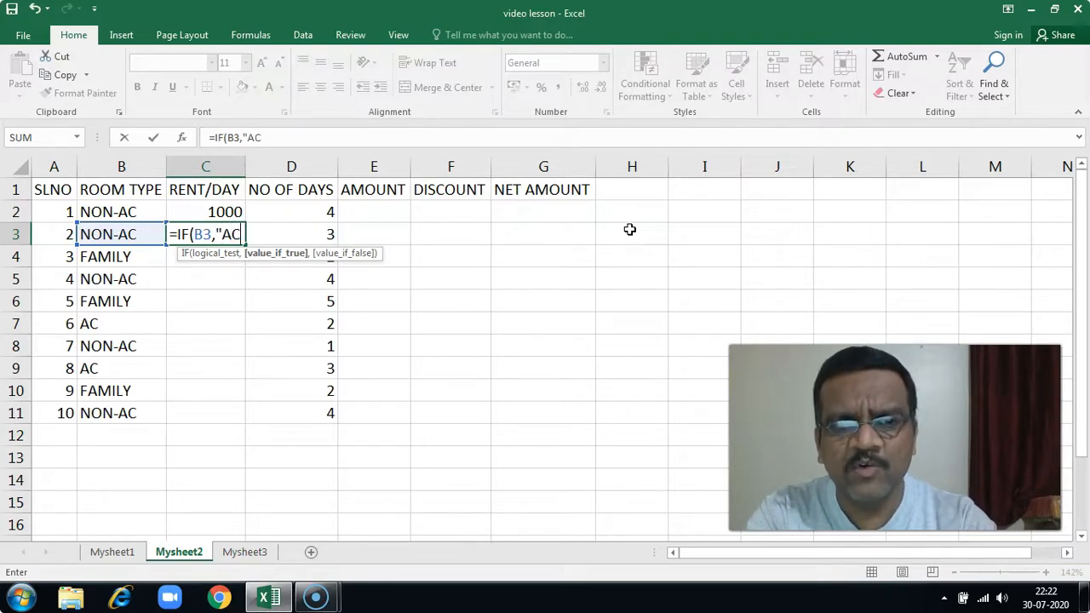
{"action": "type", "text": "\""}
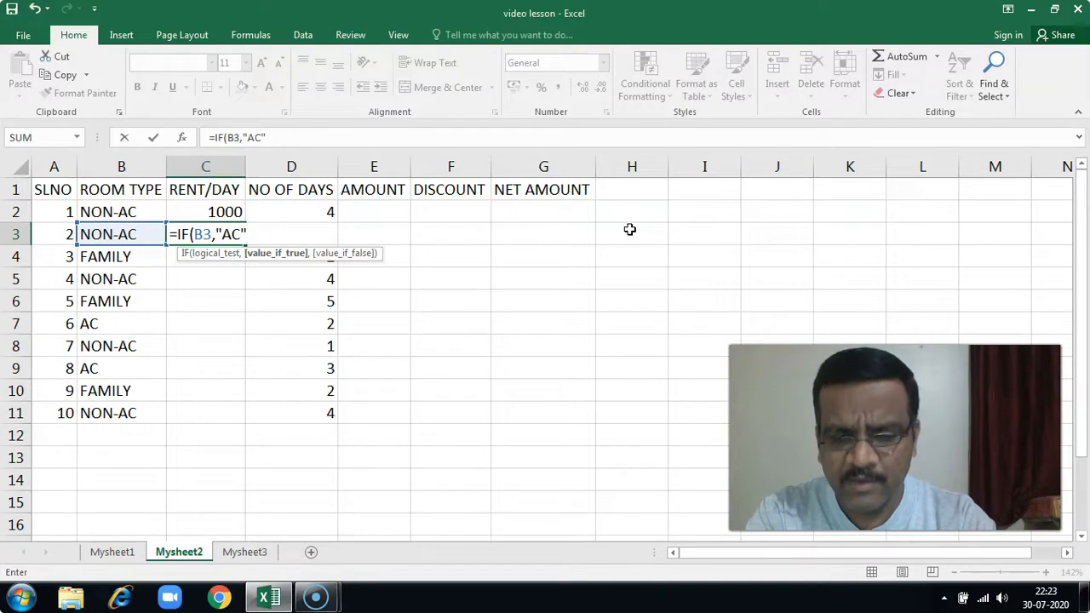
{"action": "type", "text": ","}
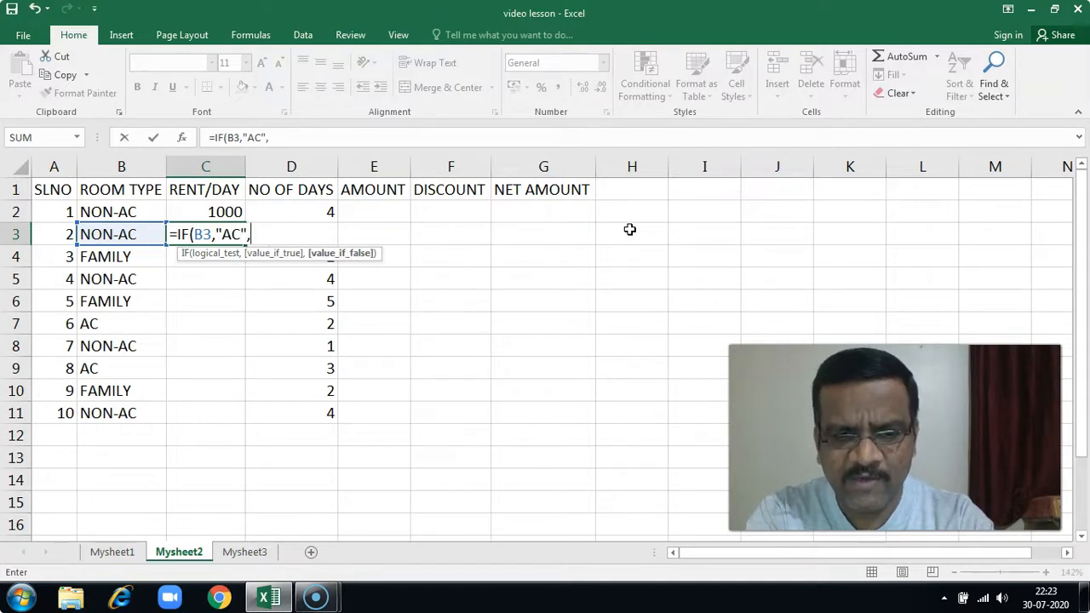
{"action": "type", "text": "1800"}
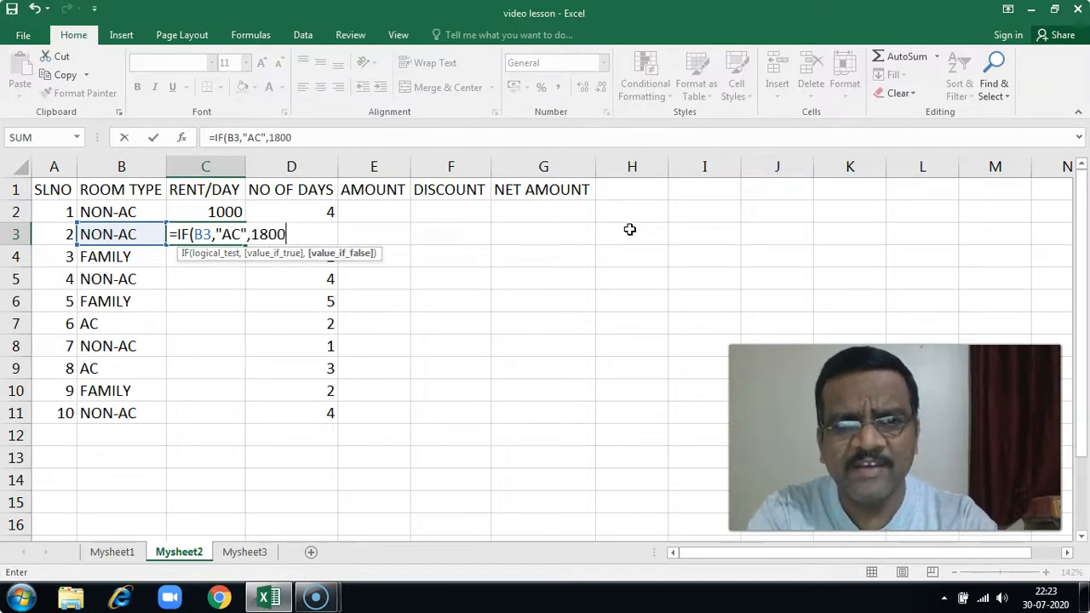
Start a nested IF on B3 in the C3 formula and correct the first condition to B3="AC"
{"action": "type", "text": ",I"}
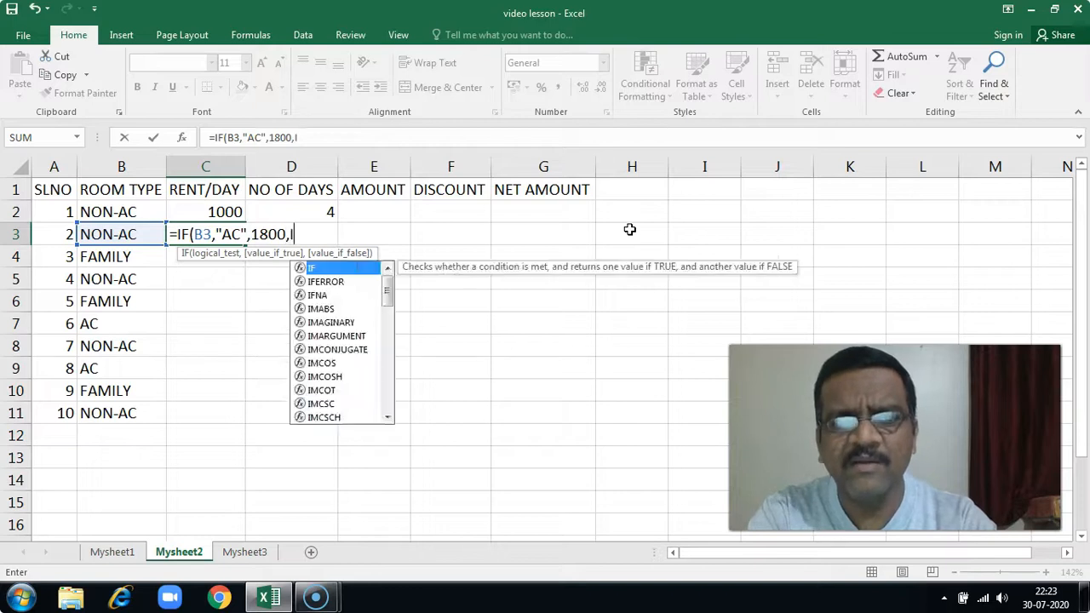
{"action": "type", "text": "F(B"}
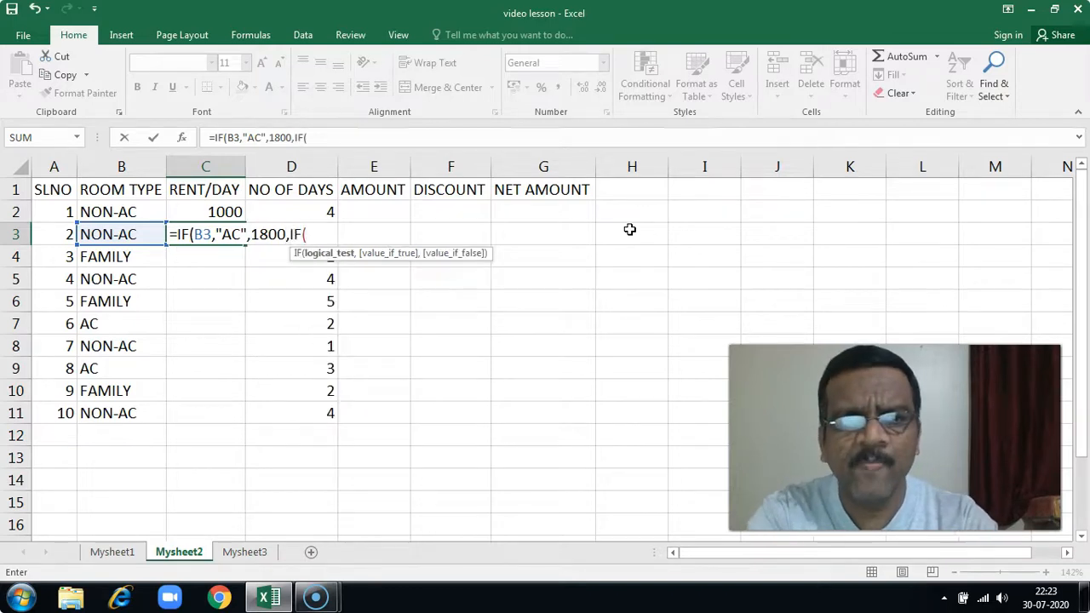
{"action": "type", "text": "3"}
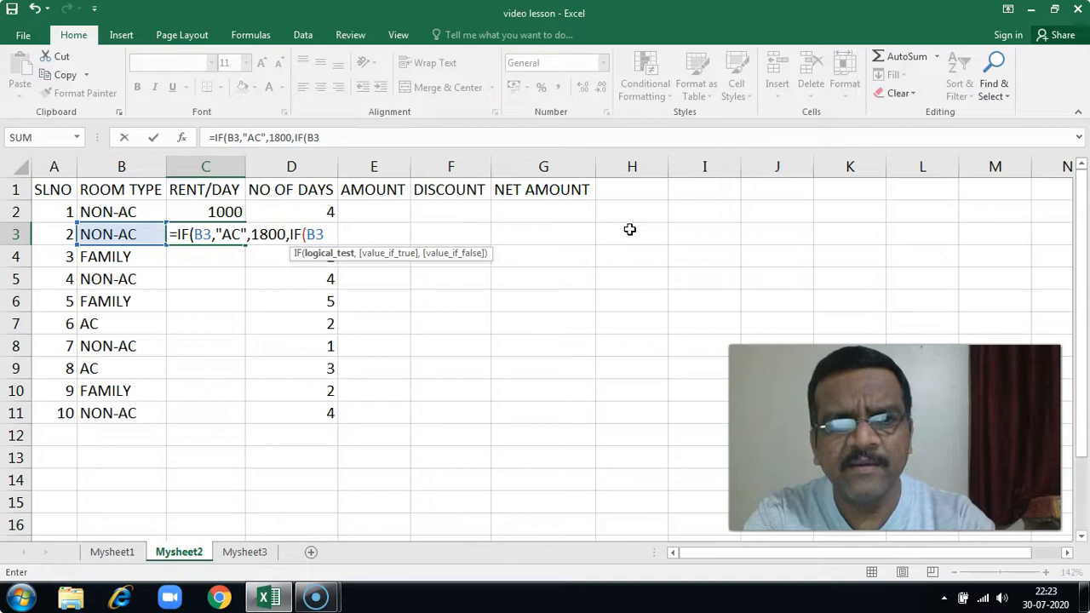
{"action": "left_click", "coordinate": [214, 235]}
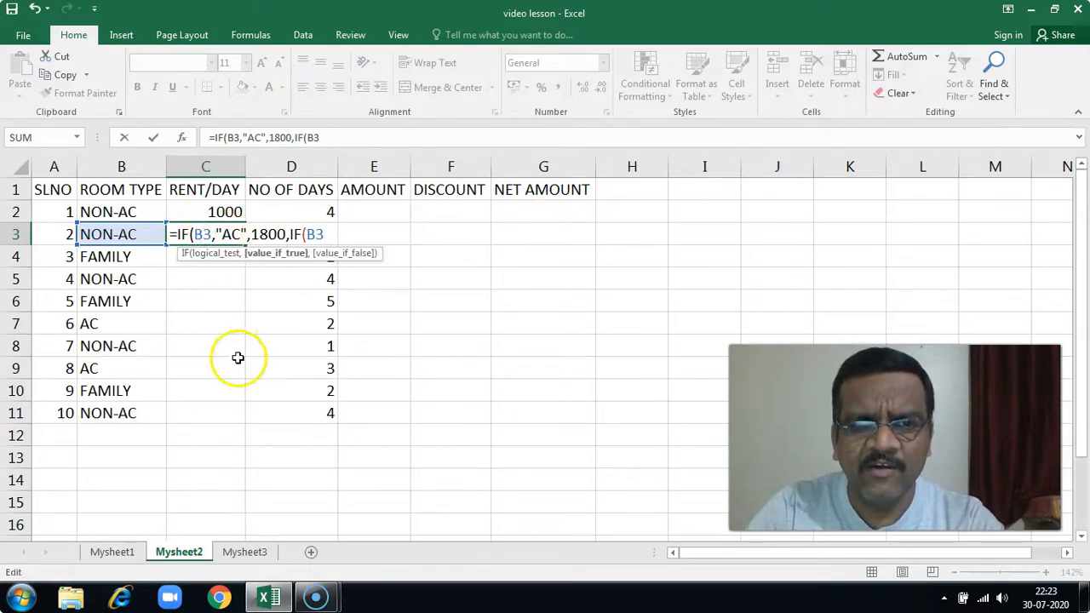
{"action": "key", "text": "BackSpace"}
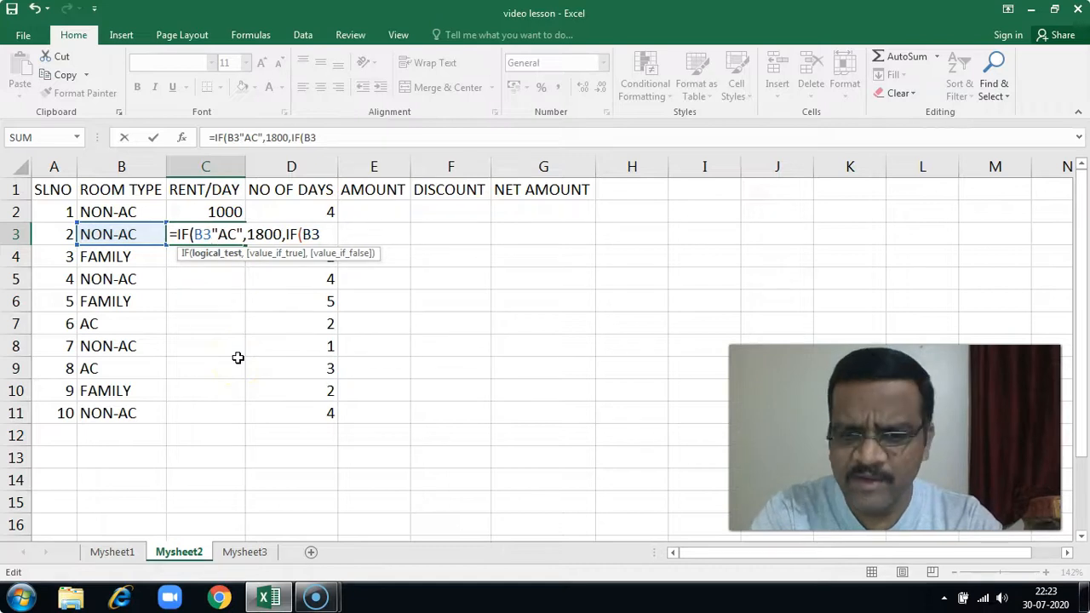
{"action": "type", "text": "="}
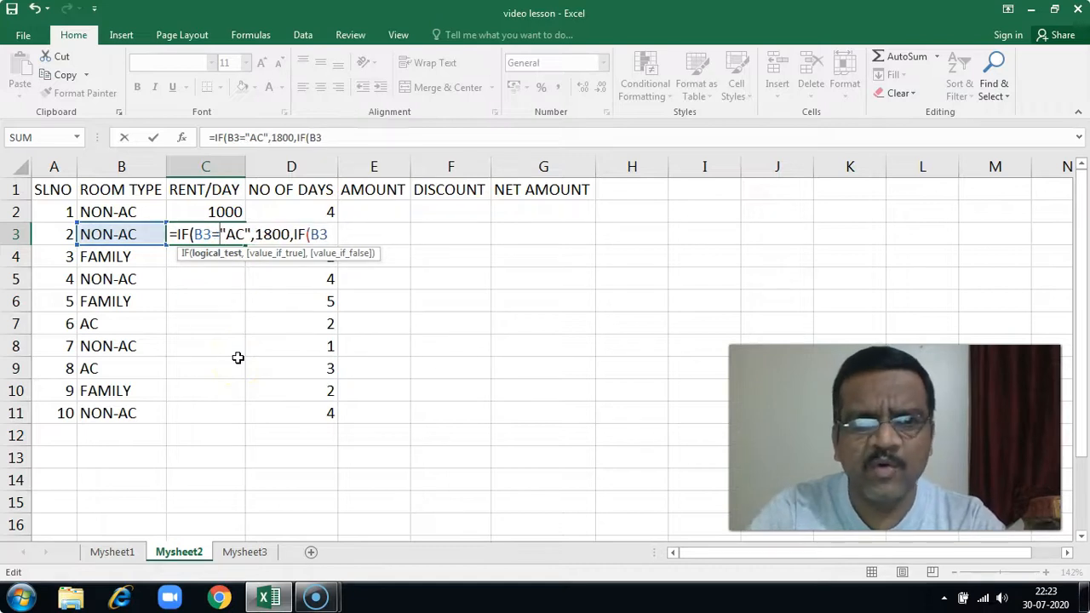
Complete the second IF in the C3 formula so that it returns 1000 when B3 equals "NON-AC"
{"action": "left_click", "coordinate": [356, 235]}
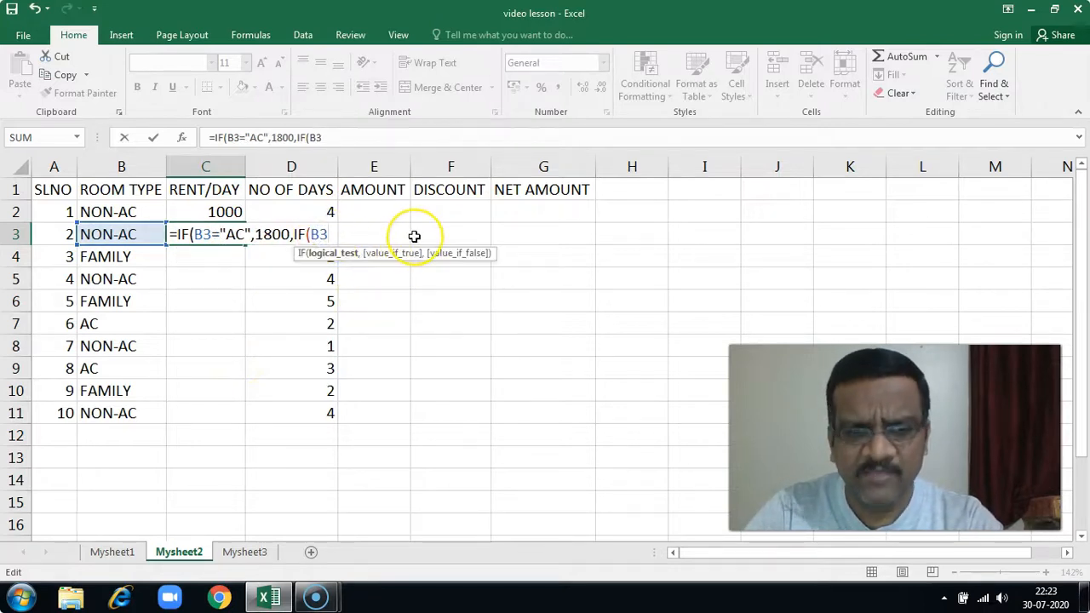
{"action": "type", "text": "="}
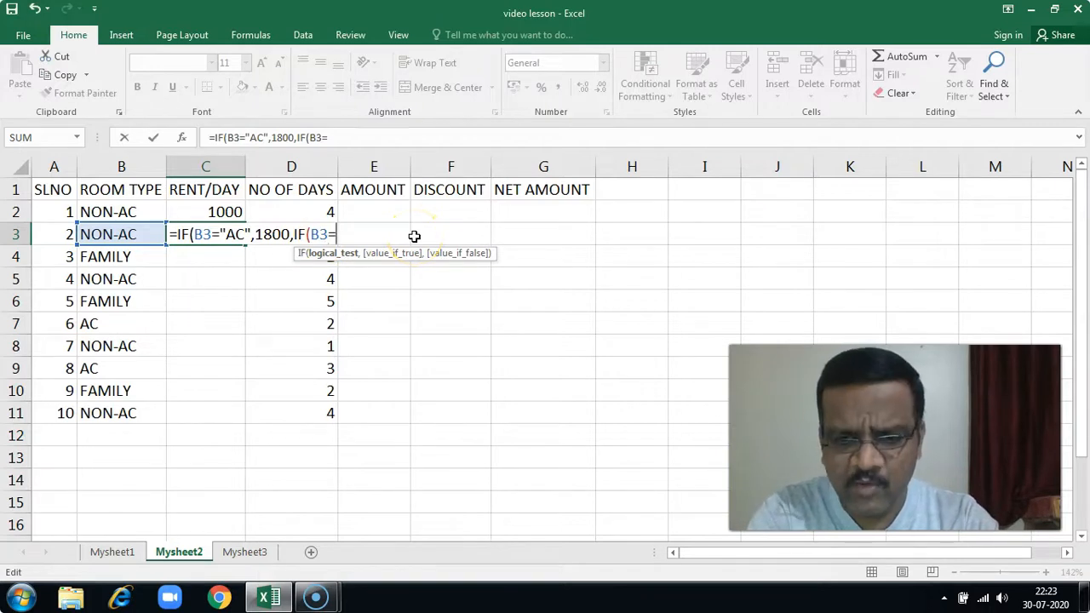
{"action": "type", "text": "\"NON-AC\","}
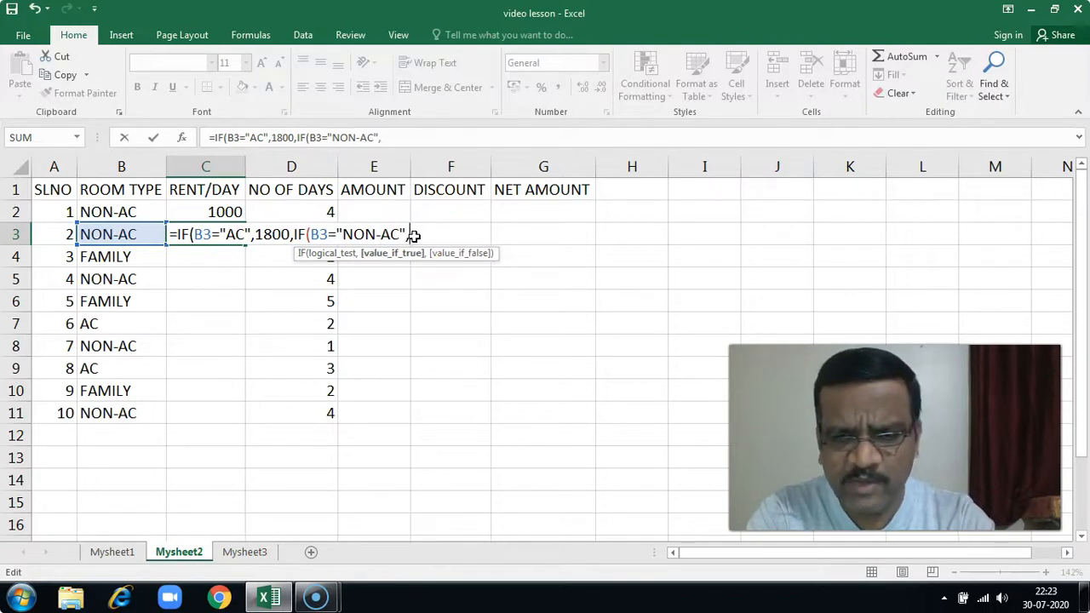
{"action": "type", "text": "1000,IF"}
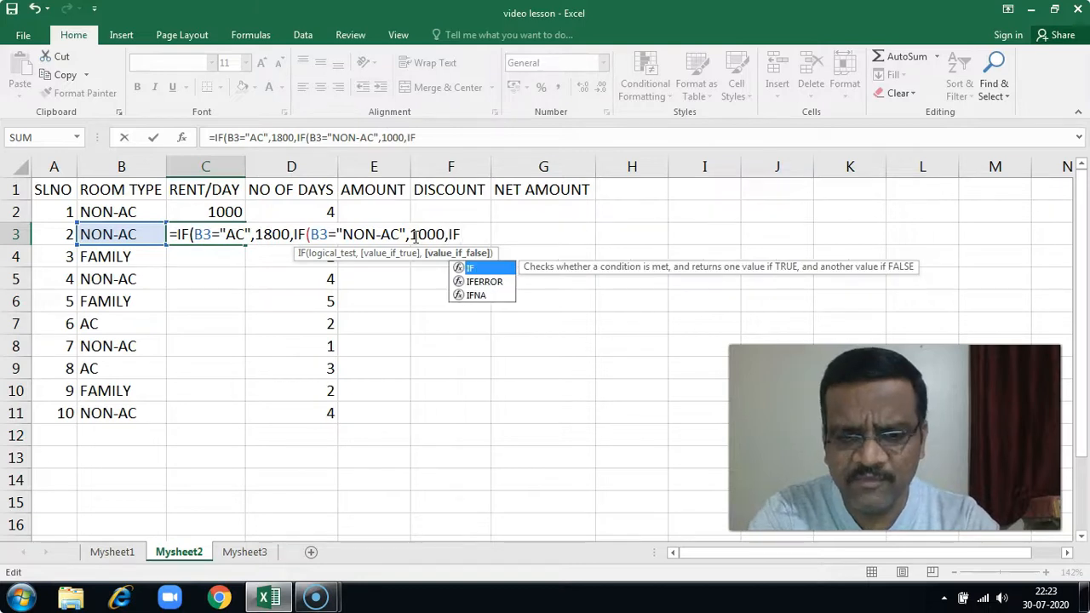
Finish the C3 formula with a third nested IF that returns 2400 when B3 equals "FAMILY", closing all three brackets
{"action": "type", "text": "(B3"}
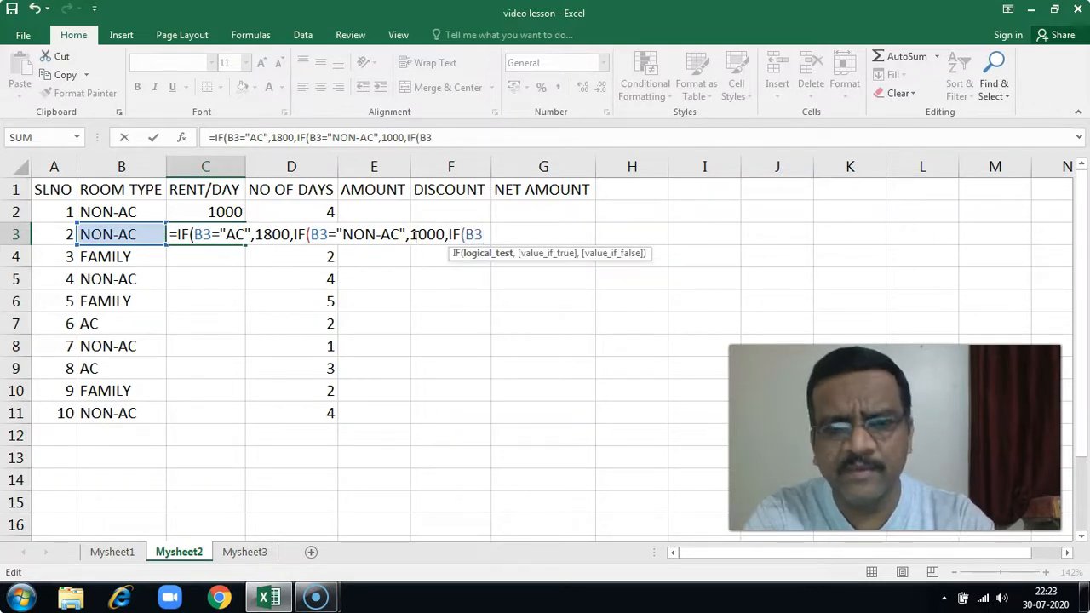
{"action": "type", "text": "=\"FA"}
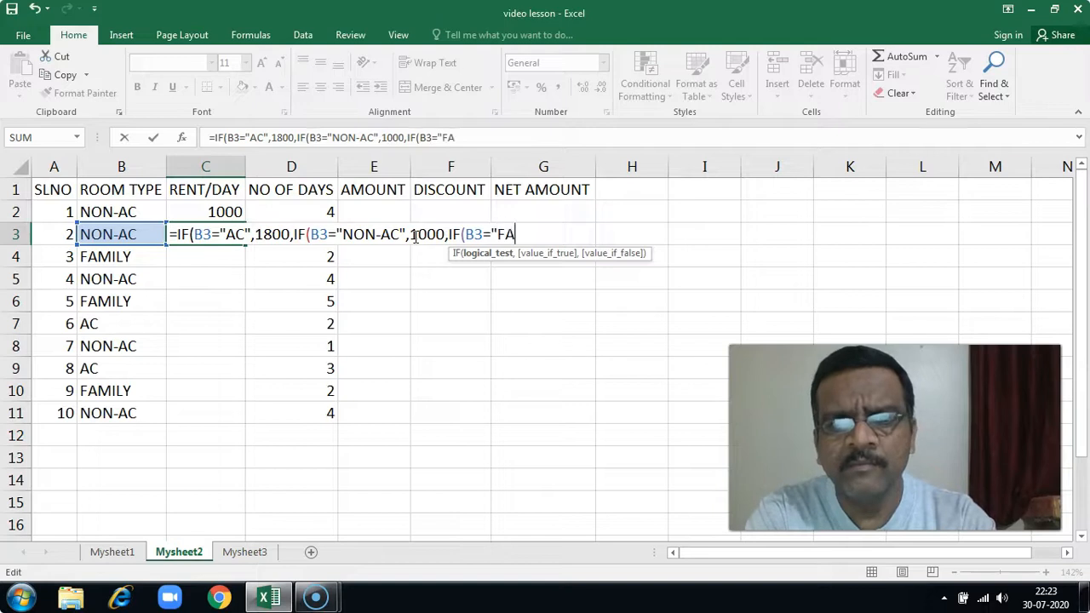
{"action": "type", "text": "MILY\""}
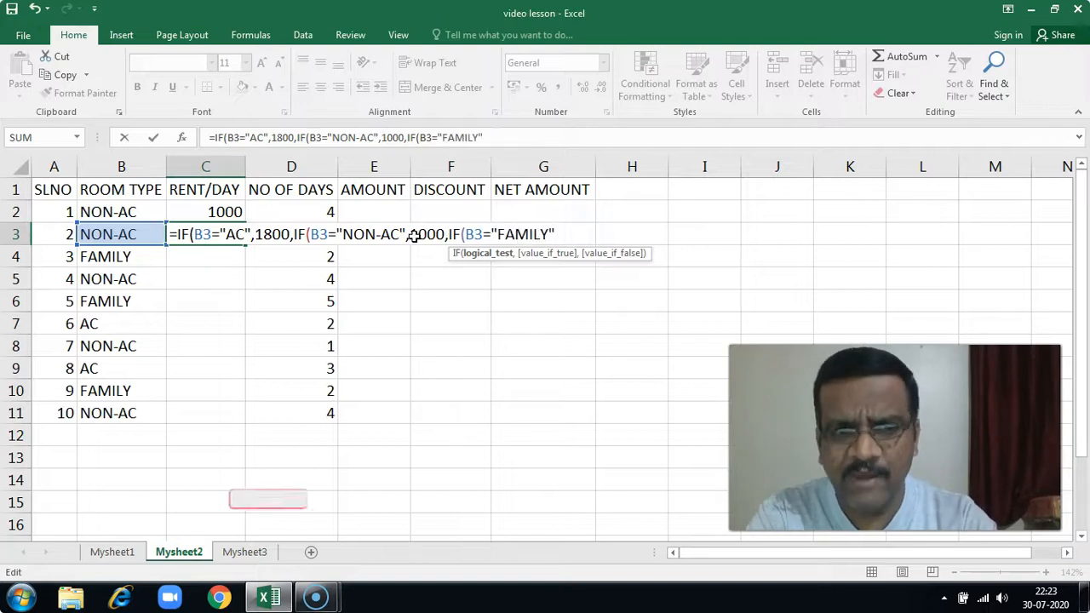
{"action": "type", "text": ",2400"}
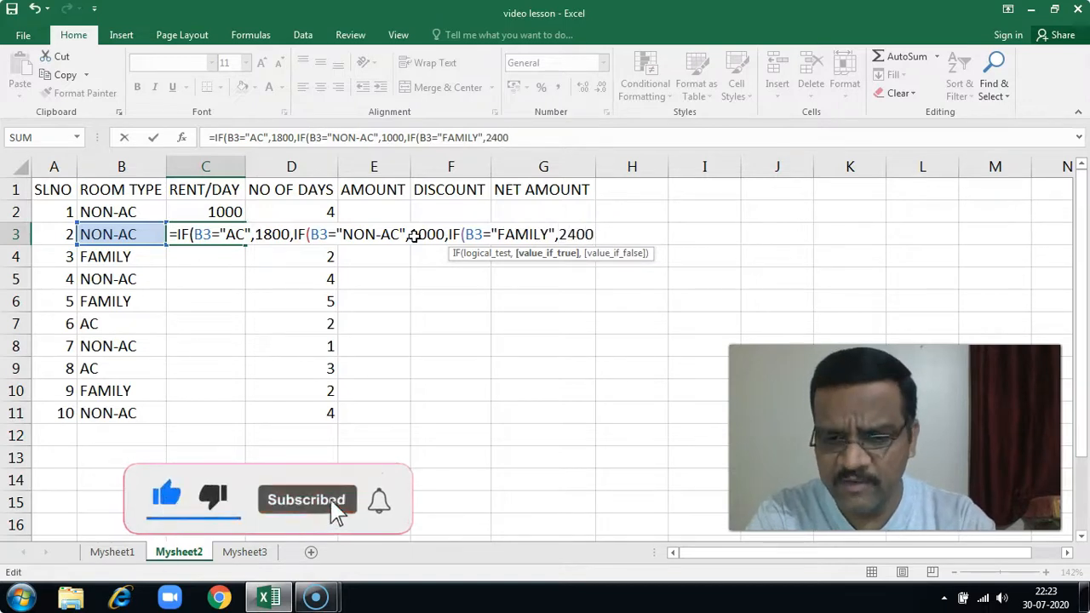
{"action": "type", "text": ")))"}
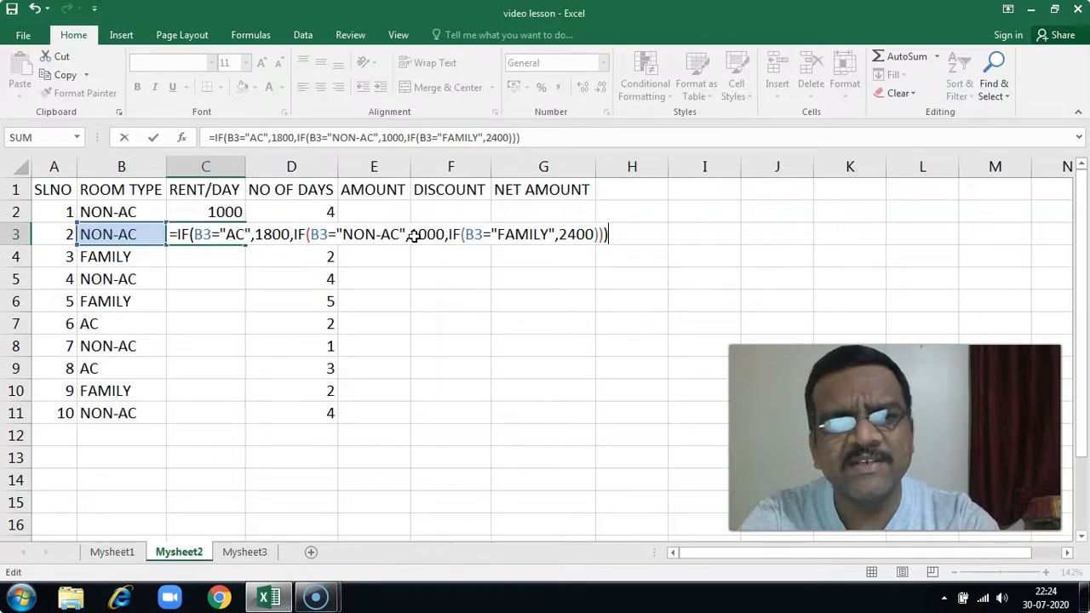
{"action": "key", "text": "Return"}
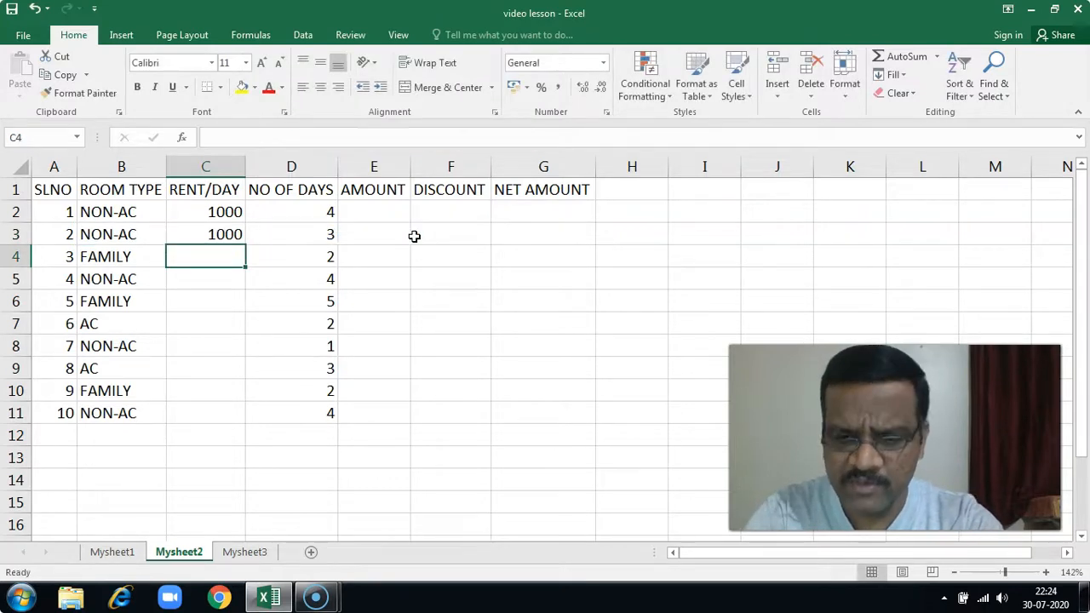
Test the C3 formula by setting the room type in B3 to AC, and select cell C3
{"action": "key", "text": "Up"}
{"action": "key", "text": "Left"}
{"action": "type", "text": "AC"}
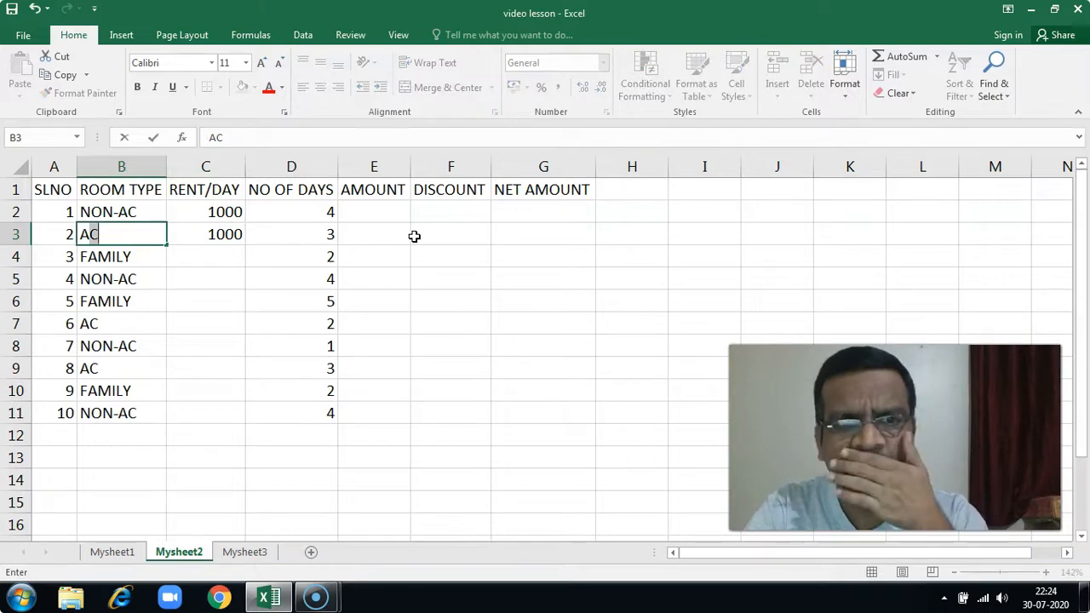
{"action": "key", "text": "Return"}
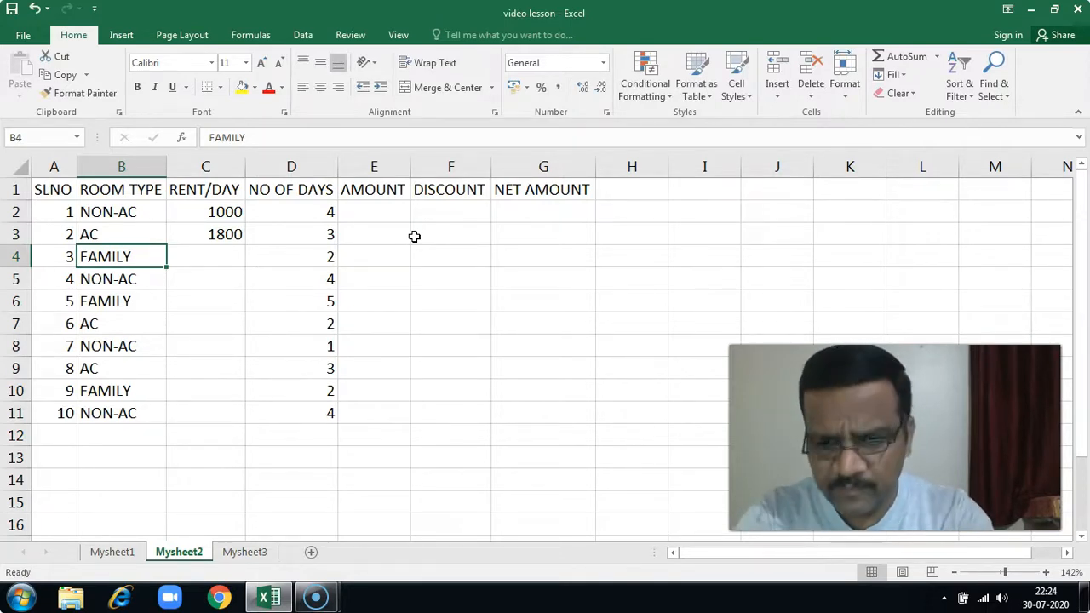
{"action": "key", "text": "Up"}
{"action": "key", "text": "Right"}
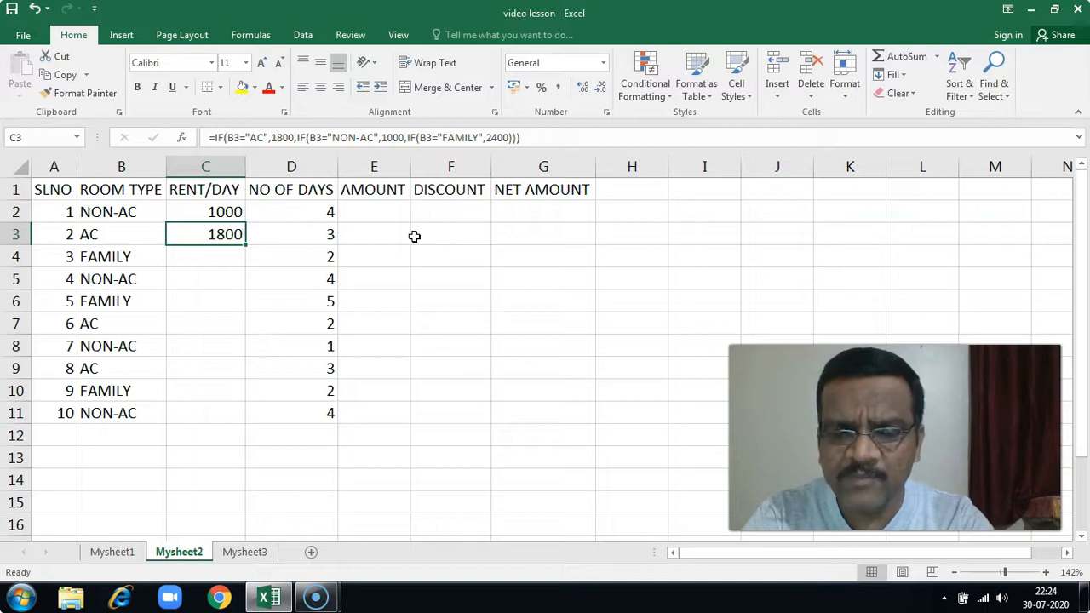
{"action": "key", "text": "Down"}
{"action": "key", "text": "Down"}
{"action": "key", "text": "Down"}
{"action": "key", "text": "Down"}
{"action": "key", "text": "Down"}
{"action": "key", "text": "Down"}
{"action": "key", "text": "Down"}
{"action": "key", "text": "Down"}
{"action": "key", "text": "Up"}
{"action": "key", "text": "Up"}
{"action": "key", "text": "Up"}
{"action": "key", "text": "Up"}
{"action": "key", "text": "Up"}
{"action": "key", "text": "Up"}
{"action": "key", "text": "Up"}
{"action": "key", "text": "Up"}
{"action": "key", "text": "Up"}
{"action": "key", "text": "Down"}
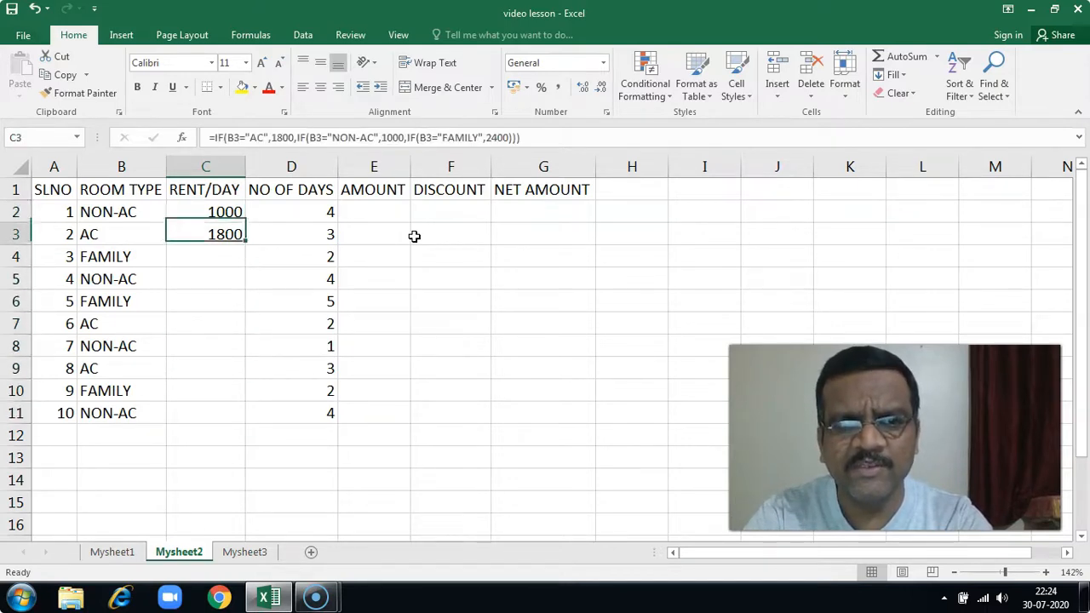
Copy the nested IF formula from C3 down the RENT/DAY column to C11
{"action": "key", "text": "ctrl+c"}
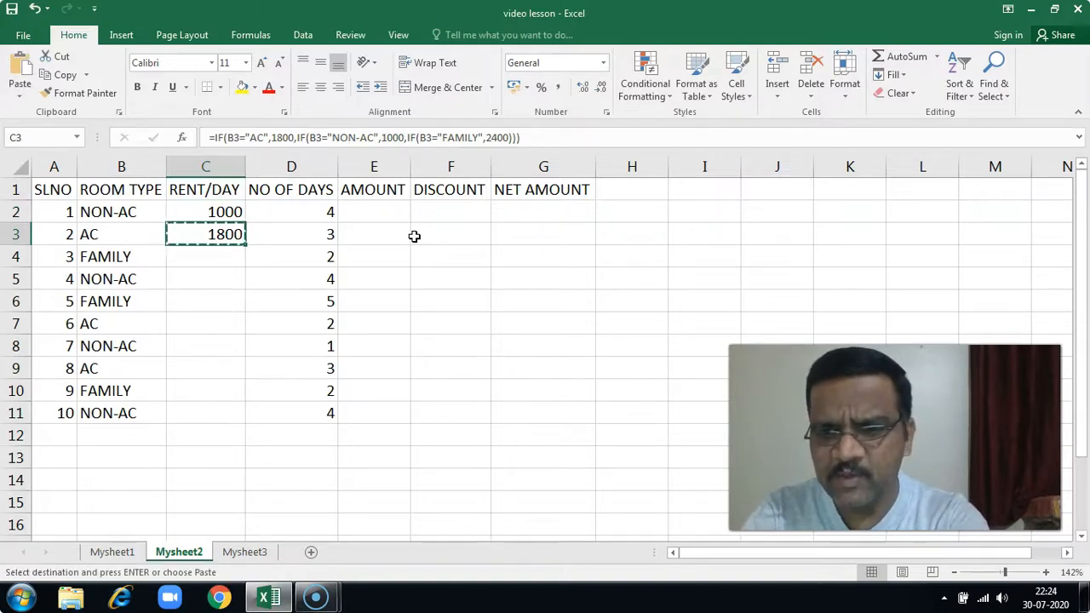
{"action": "key", "text": "shift+Down"}
{"action": "key", "text": "shift+Down"}
{"action": "key", "text": "shift+Down"}
{"action": "key", "text": "shift+Down"}
{"action": "key", "text": "shift+Down"}
{"action": "key", "text": "shift+Down"}
{"action": "key", "text": "shift+Down"}
{"action": "key", "text": "shift+Down"}
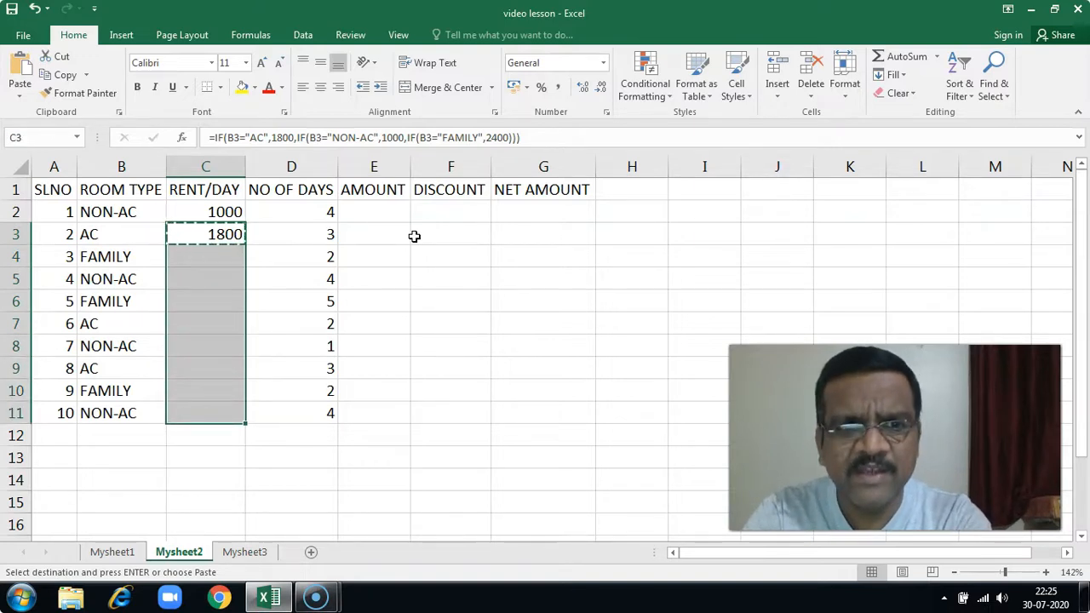
{"action": "key", "text": "ctrl+v"}
{"action": "key", "text": "Return"}
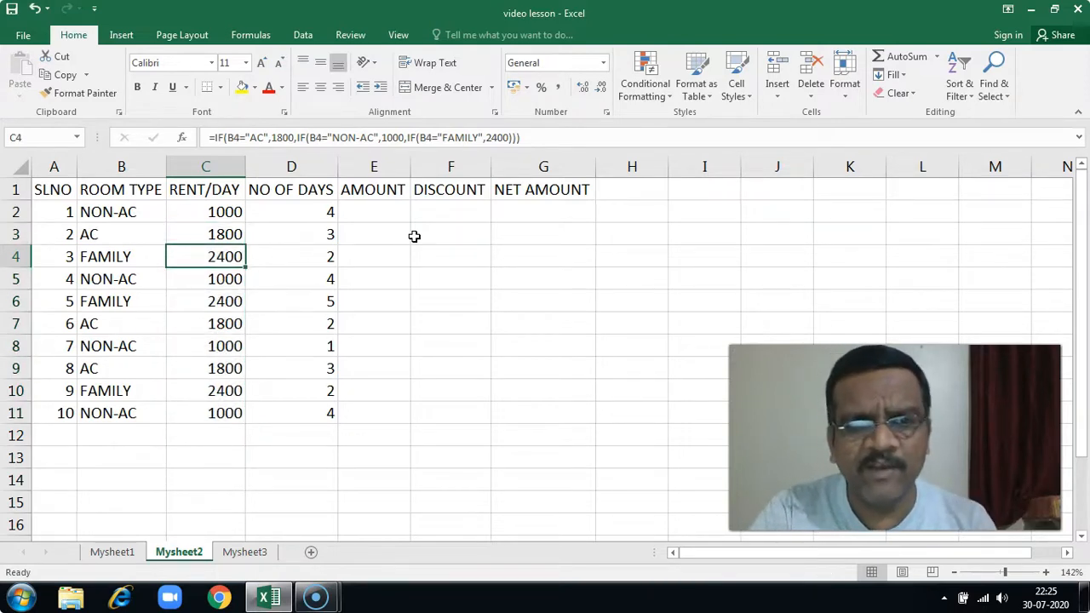
Check row by row that the RENT/DAY values in rows 4 to 11 match the room types in column B
{"action": "key", "text": "Left"}
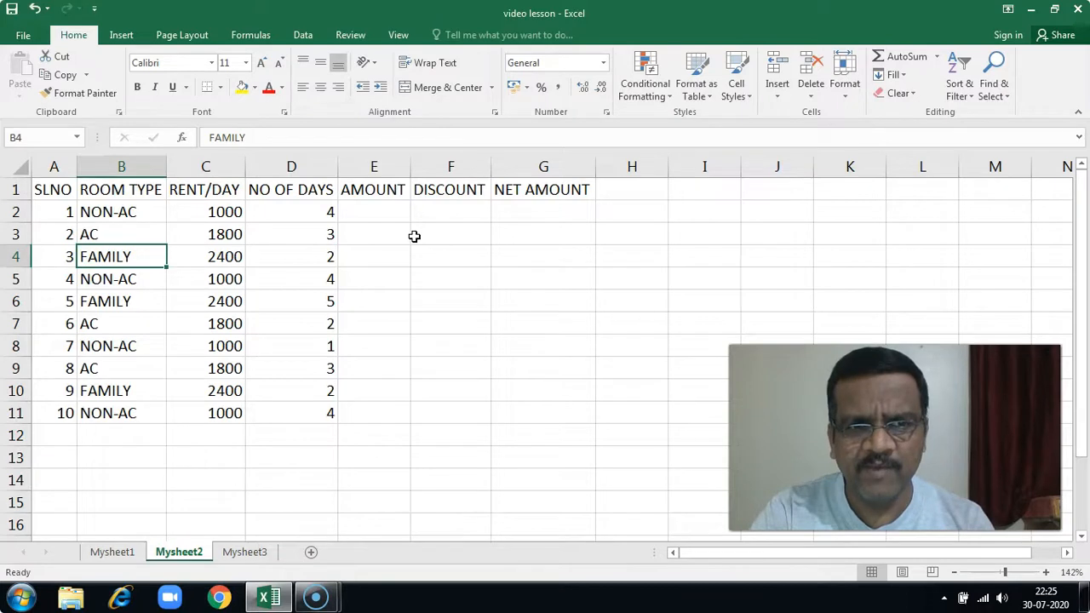
{"action": "key", "text": "Right"}
{"action": "key", "text": "Left"}
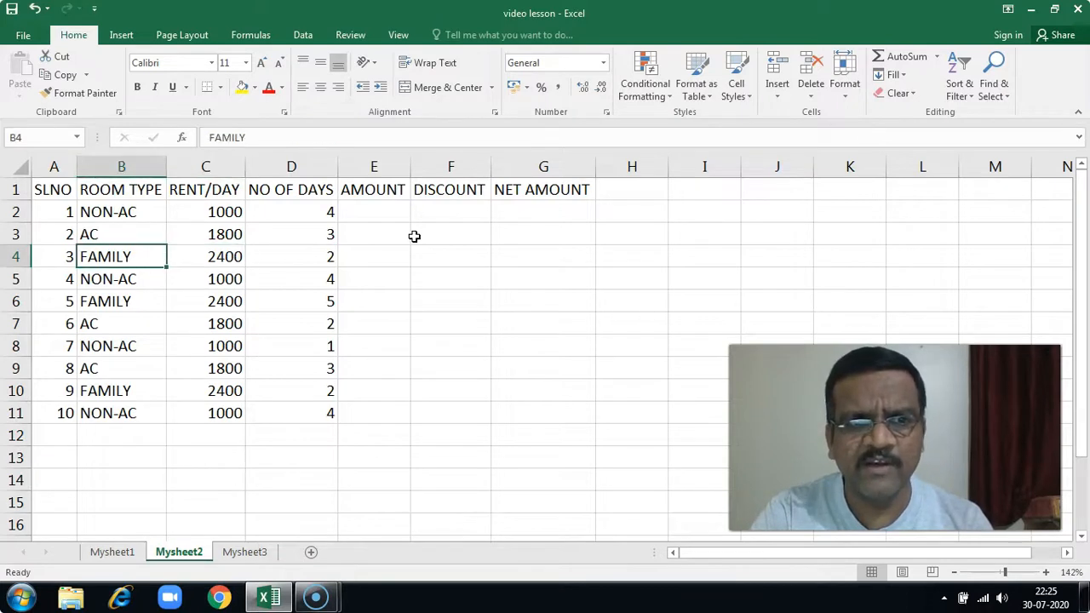
{"action": "key", "text": "Down"}
{"action": "key", "text": "Right"}
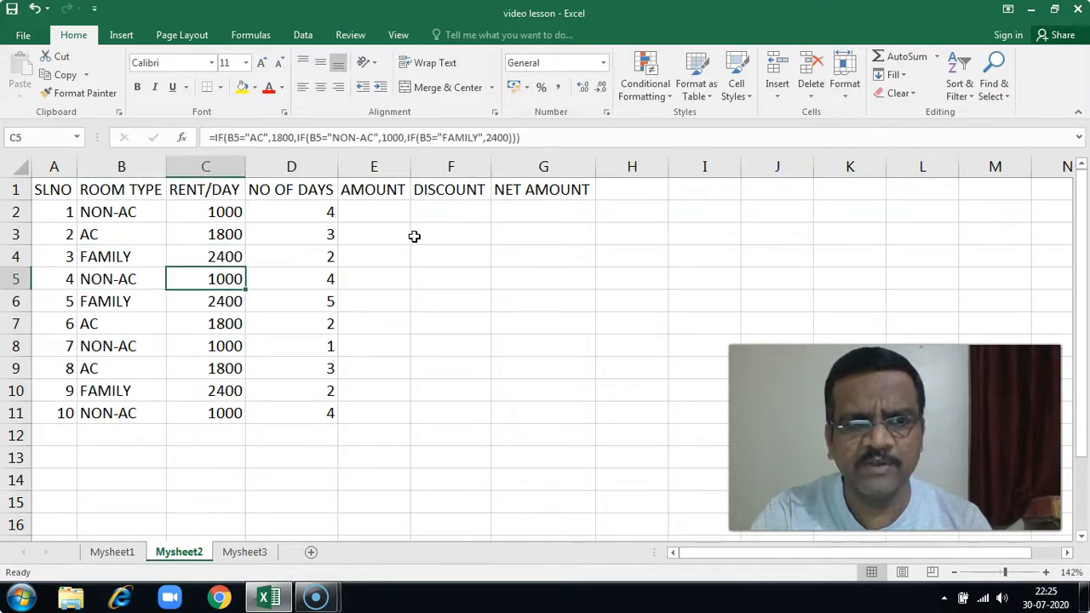
{"action": "key", "text": "Down"}
{"action": "key", "text": "Left"}
{"action": "key", "text": "Right"}
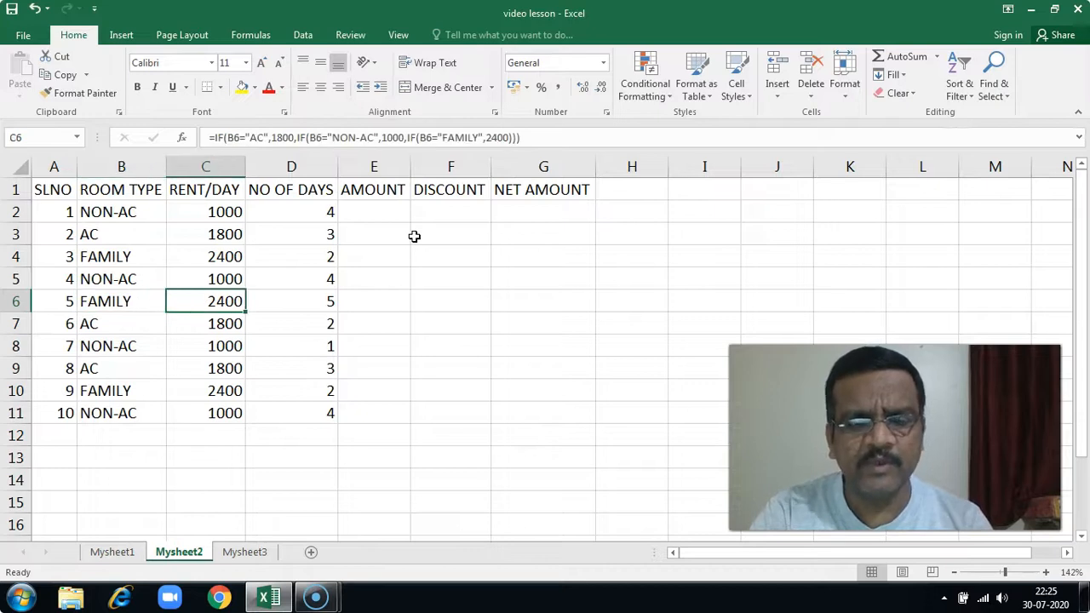
{"action": "key", "text": "Down"}
{"action": "key", "text": "Left"}
{"action": "key", "text": "Right"}
{"action": "key", "text": "Down"}
{"action": "key", "text": "Left"}
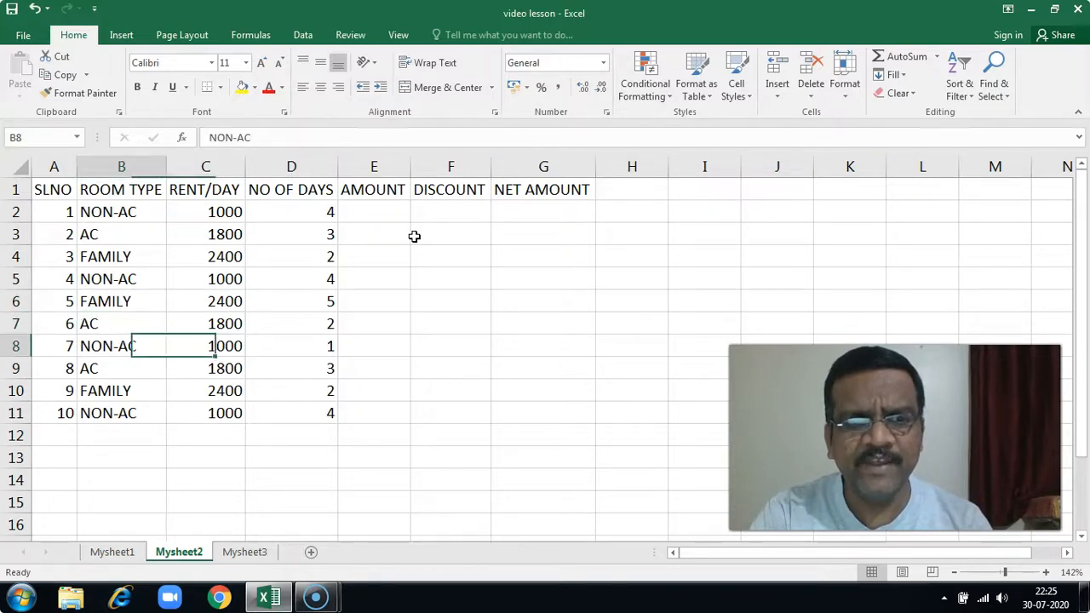
{"action": "key", "text": "Down"}
{"action": "key", "text": "Right"}
{"action": "key", "text": "Down"}
{"action": "key", "text": "Down"}
{"action": "key", "text": "Left"}
{"action": "key", "text": "Up"}
{"action": "key", "text": "Right"}
{"action": "key", "text": "Down"}
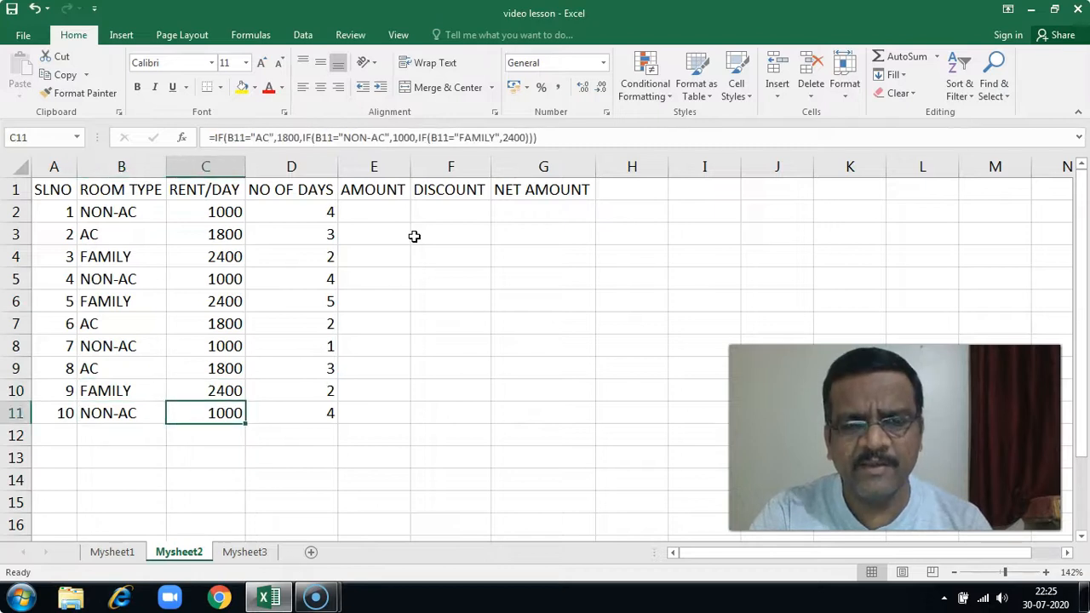